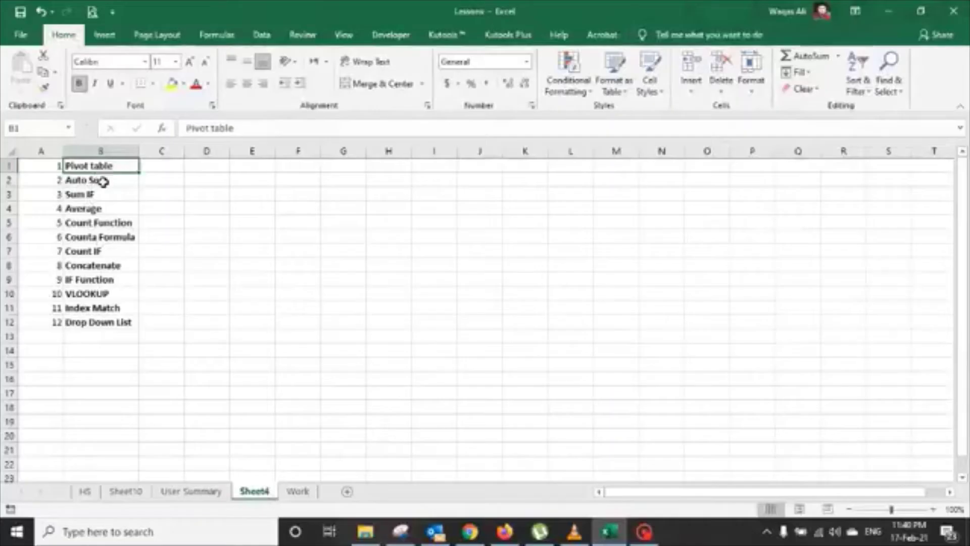
# - Show the Lessons workbook's Sheet4 with its twelve lesson topics in columns A–B
pyautogui.moveTo(102, 181); pyautogui.dragTo(171, 182)
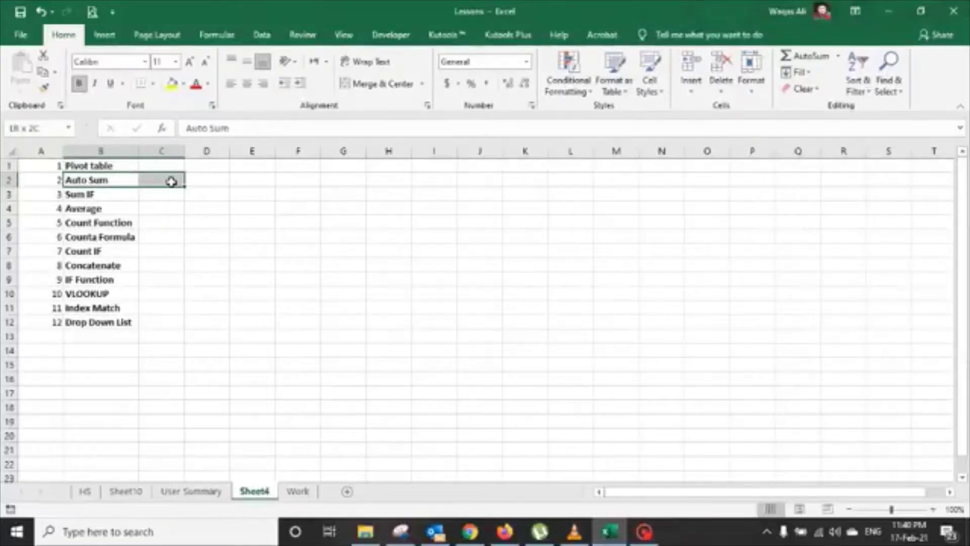
# - On User Summary, move to H2988, the first empty cell below column H's data
pyautogui.click(210, 499)
pyautogui.click(770, 250)
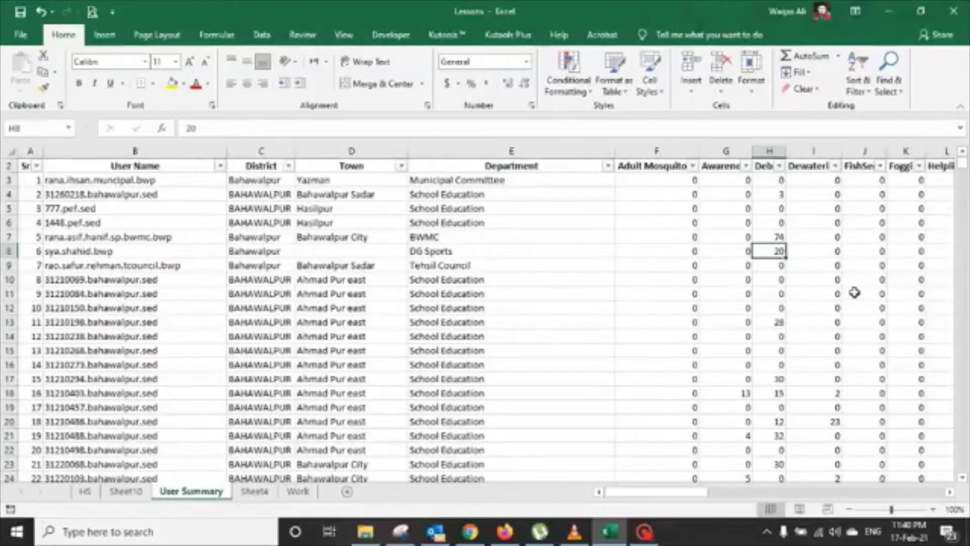
pyautogui.hotkey('ctrl', 'Down')
pyautogui.press('Down')
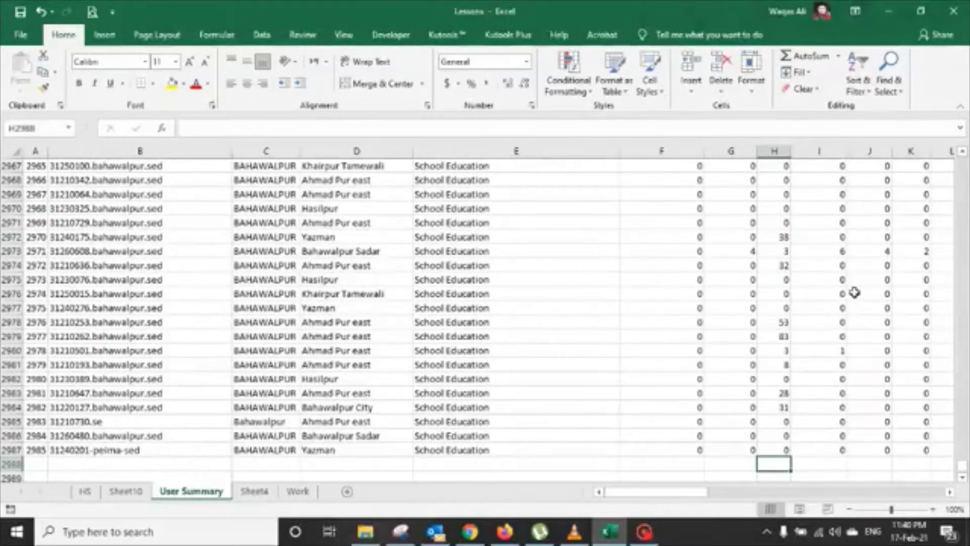
# - Enter =SUM(H3:H2987) in H2988 to total column H as 18650
pyautogui.write('=')
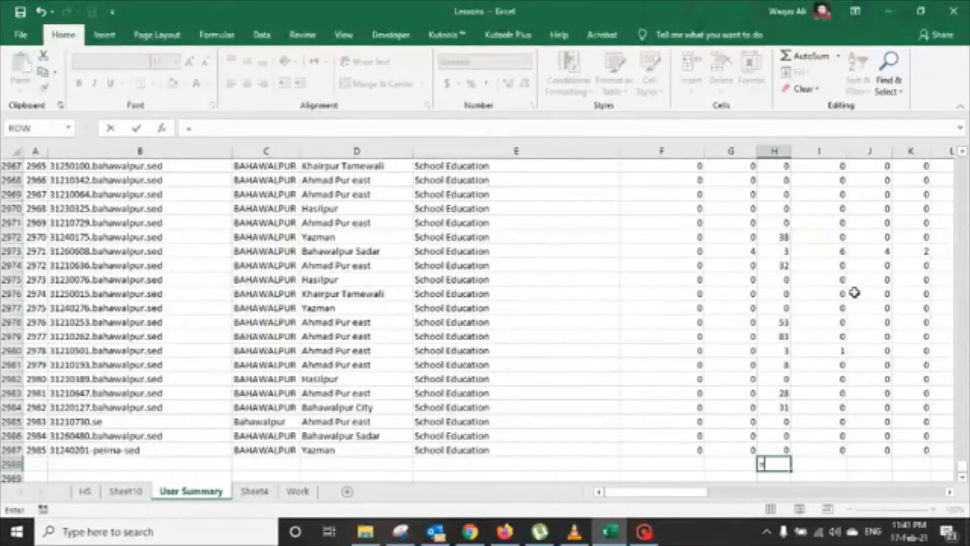
pyautogui.write('sum(')
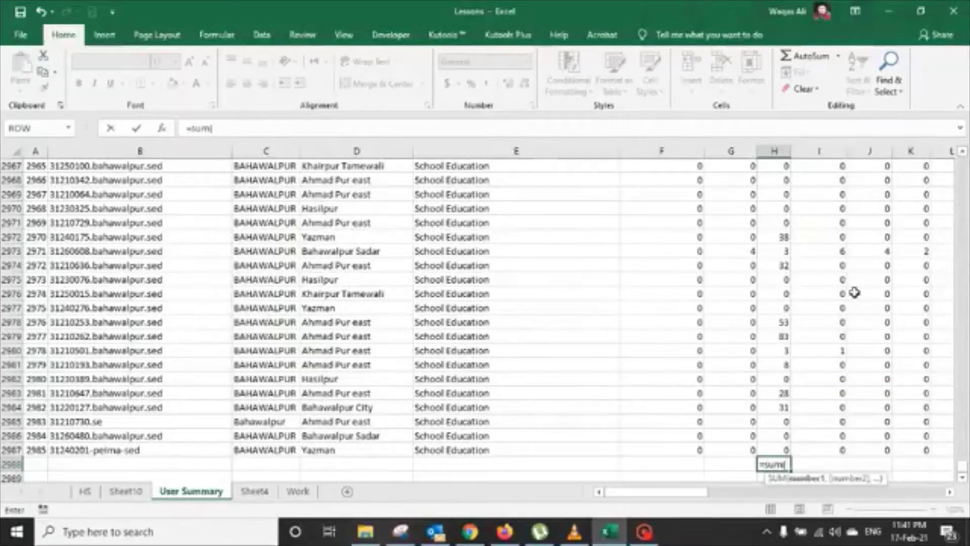
pyautogui.press('Up')
pyautogui.hotkey('shift', 'Up')
pyautogui.hotkey('shift', 'Up')
pyautogui.hotkey('shift', 'Up')
pyautogui.hotkey('shift', 'Up')
pyautogui.hotkey('shift', 'Up')
pyautogui.hotkey('shift', 'Up')
pyautogui.hotkey('shift', 'Up')
pyautogui.hotkey('shift', 'Up')
pyautogui.hotkey('shift', 'Up')
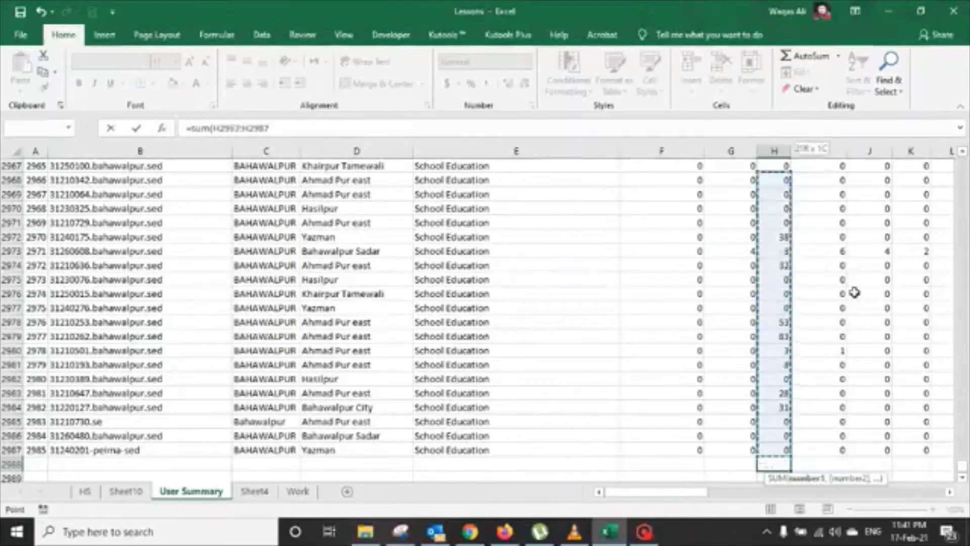
pyautogui.hotkey('shift', 'Up')
pyautogui.hotkey('shift', 'Up')
pyautogui.hotkey('shift', 'Up')
pyautogui.hotkey('shift', 'Up')
pyautogui.hotkey('shift', 'Up')
pyautogui.hotkey('shift', 'Up')
pyautogui.hotkey('ctrl', 'shift', 'Up')
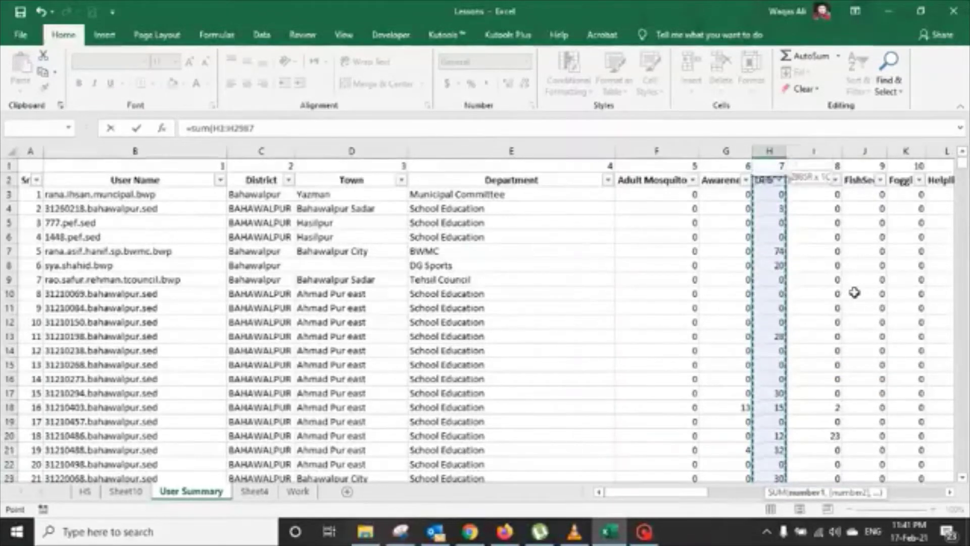
pyautogui.press('Return')
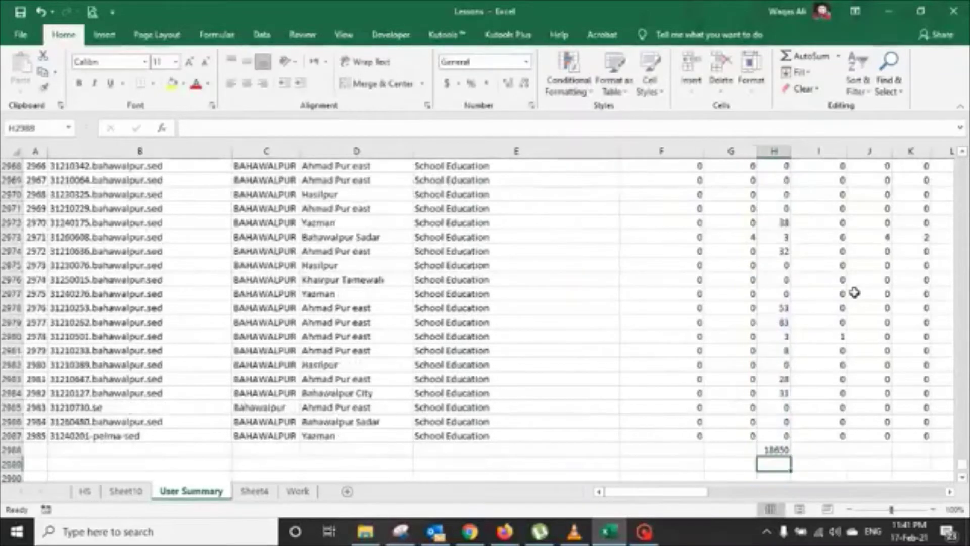
# - Check the total's H3:H2987 range and move down to the next empty cell
pyautogui.press('Up')
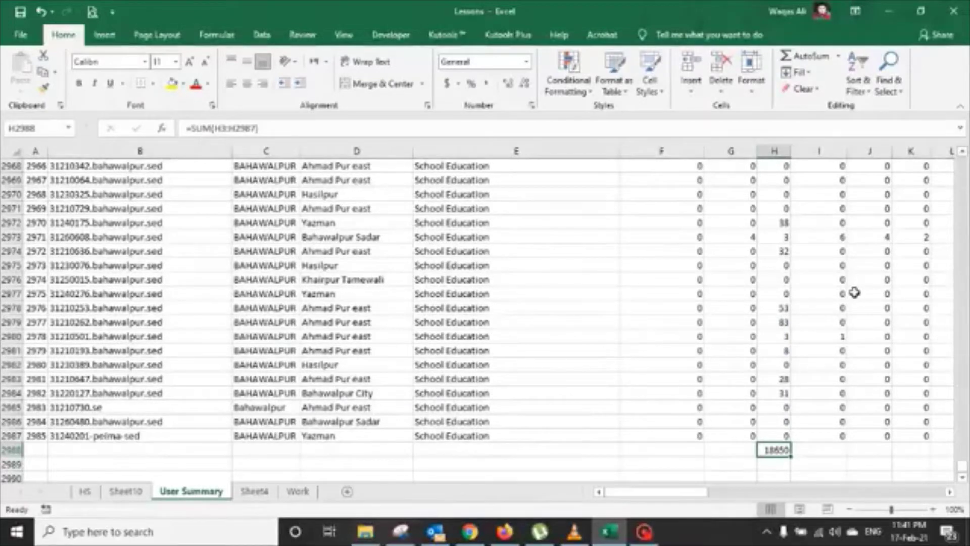
pyautogui.press('F2')
pyautogui.press('Return')
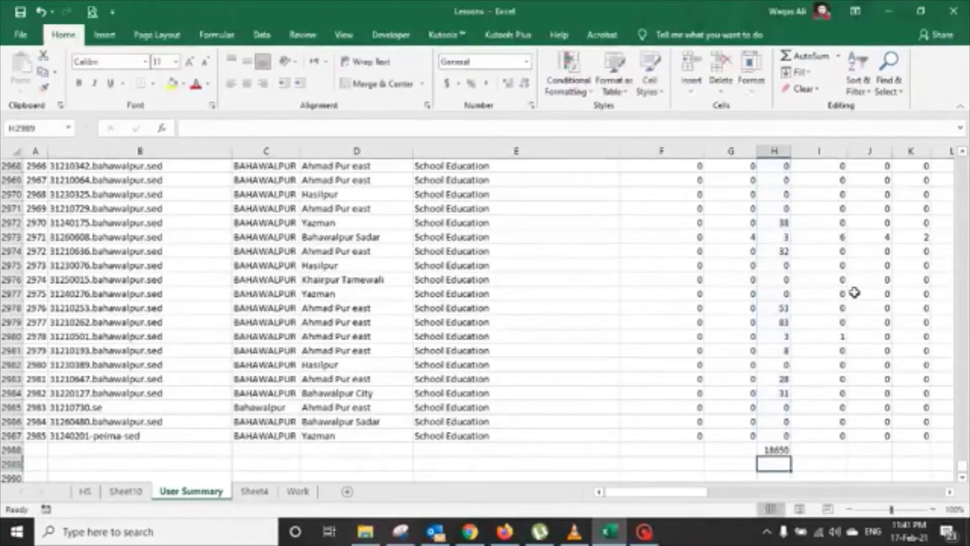
pyautogui.press('Return')
# - Enter the 'alt + =' shortcut note in H2990 and return toward the total
pyautogui.write('alt + =')
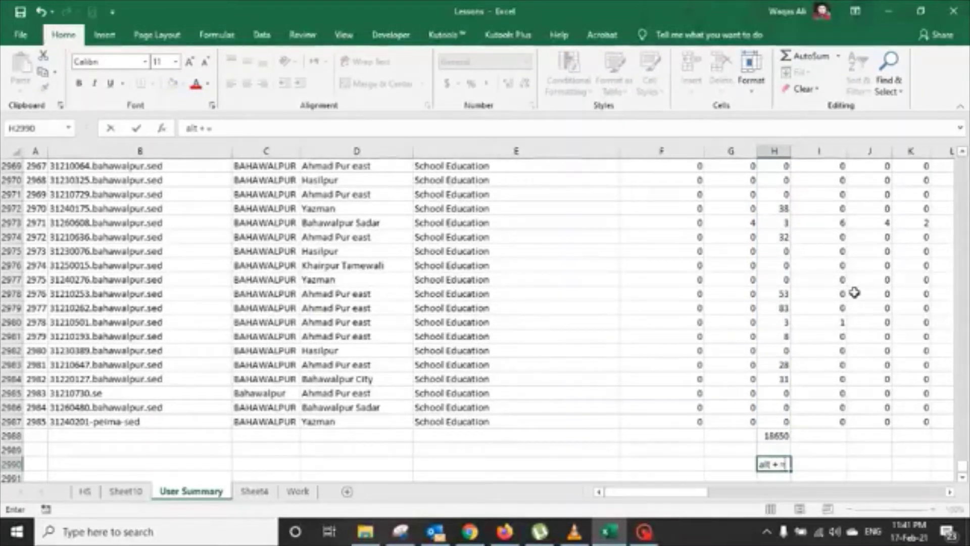
pyautogui.press('Return')
pyautogui.press('Up')
pyautogui.press('Up')
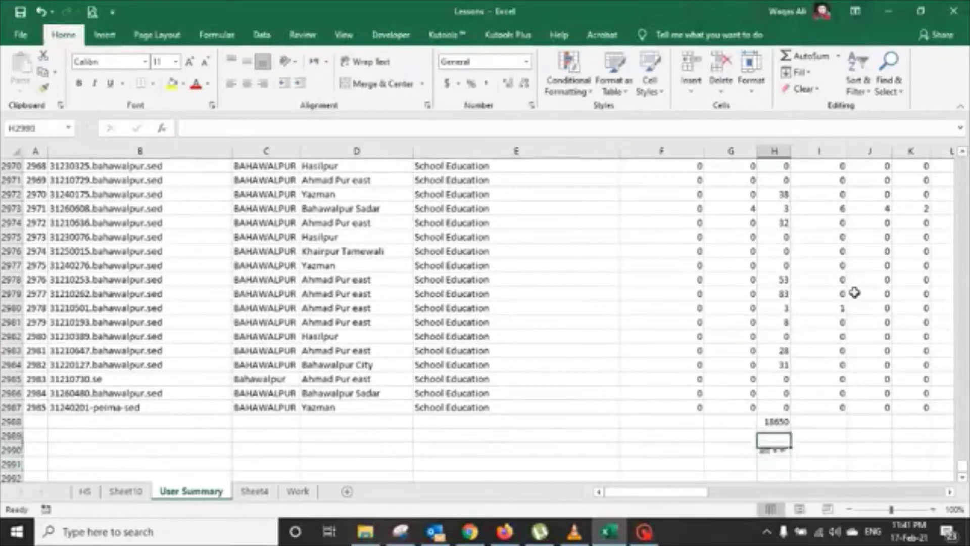
pyautogui.press('Up')
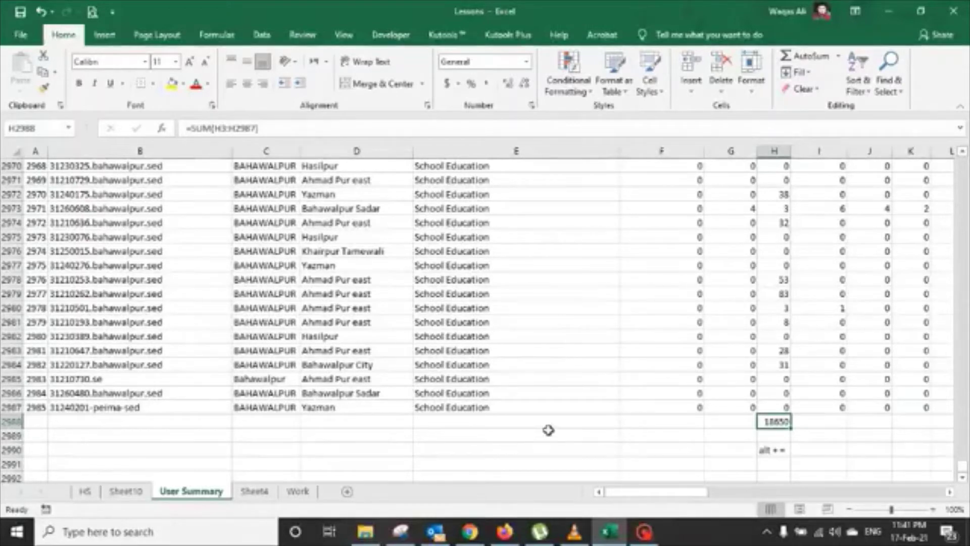
# - Go back to the top of the table to view the Department and Town headers
pyautogui.scroll(1, 452, 216)
pyautogui.scroll(20, 453, 216)
pyautogui.scroll(20, 416, 234)
pyautogui.click(416, 234)
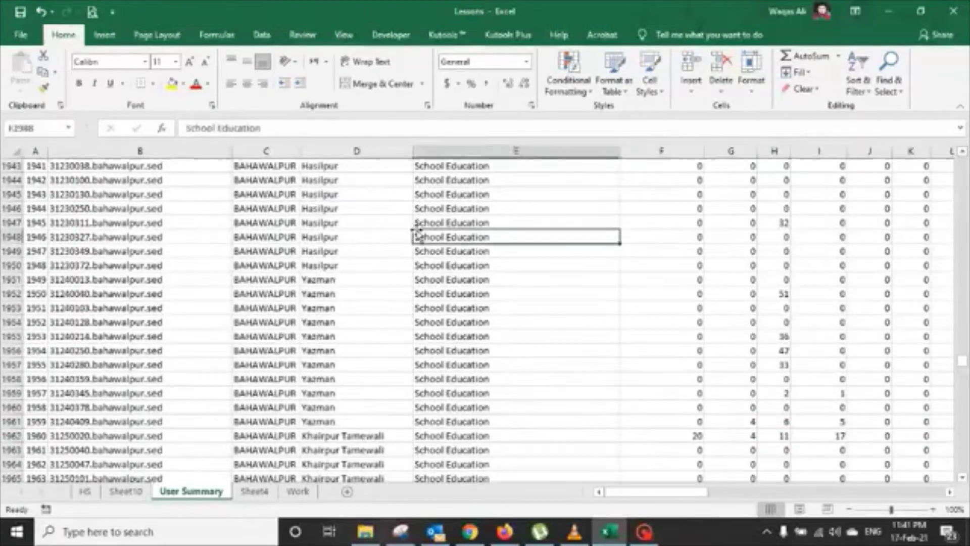
pyautogui.hotkey('ctrl', 'Up')
pyautogui.press('Down')
pyautogui.press('Left')
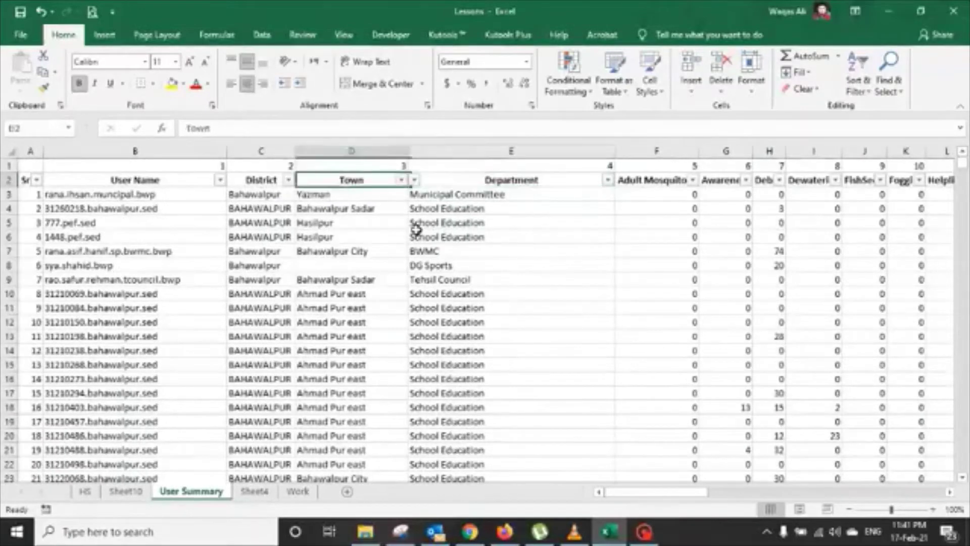
# - Return to empty cell H2989 just under the 18650 total
pyautogui.click(714, 267)
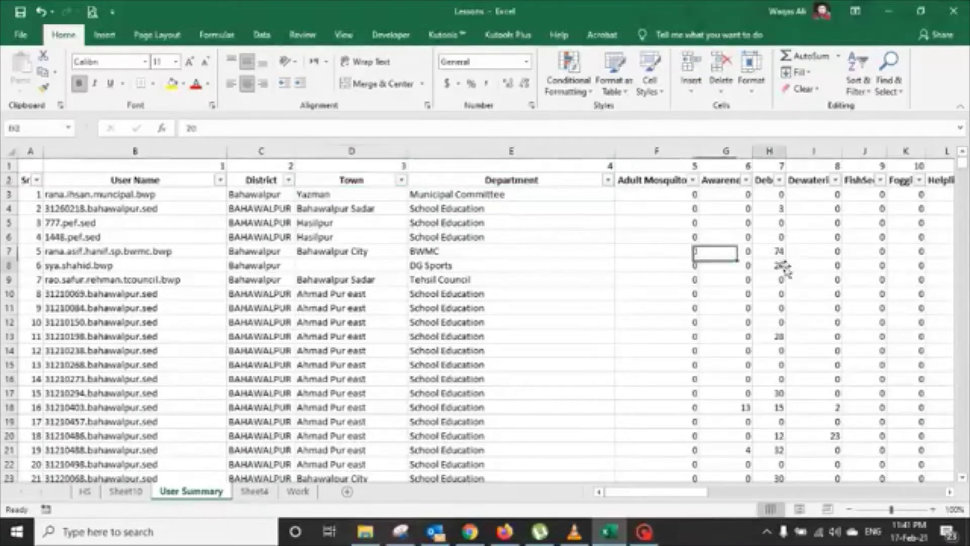
pyautogui.click(783, 266)
pyautogui.hotkey('ctrl', 'Down')
pyautogui.press('Down')
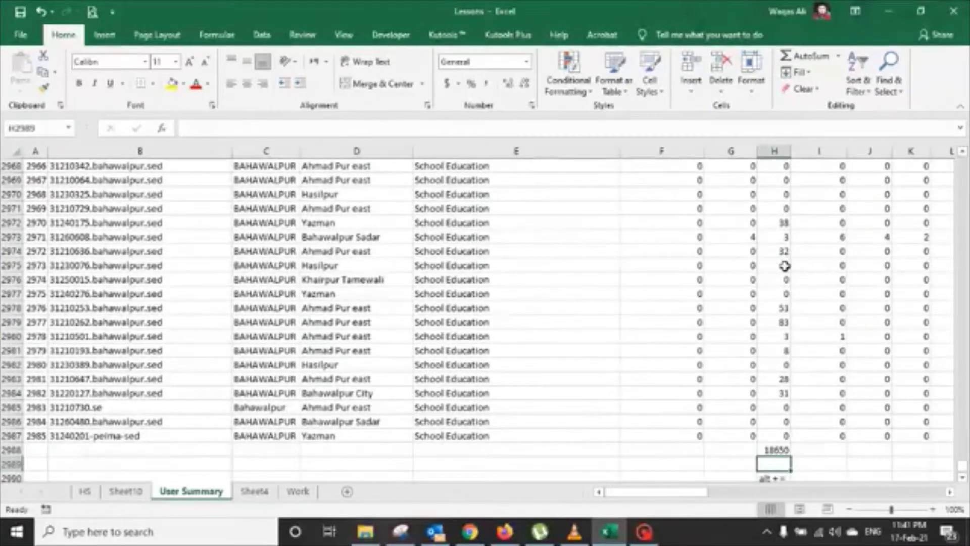
# - Enter =SUBTOTAL(9,H3:H2987) in H2989, returning 18650 like the SUM above
pyautogui.write('=sub')
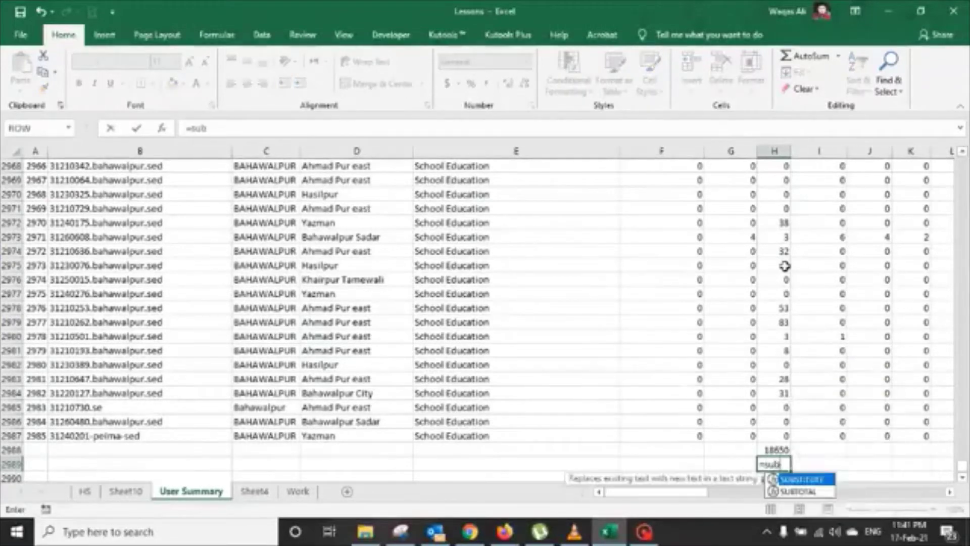
pyautogui.write('total(')
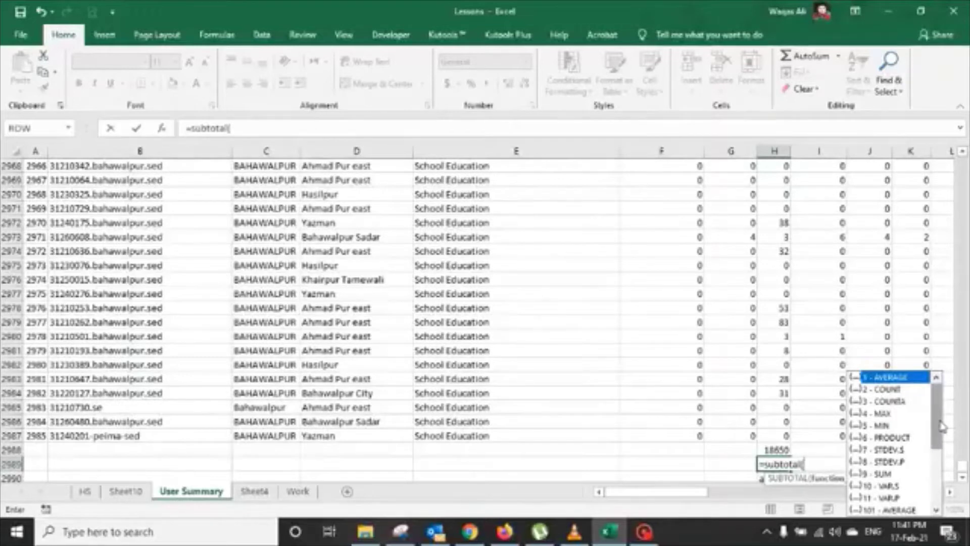
pyautogui.moveTo(942, 426)
pyautogui.mouseDown()
pyautogui.moveTo(938, 498)
pyautogui.moveTo(937, 389)
pyautogui.mouseUp()
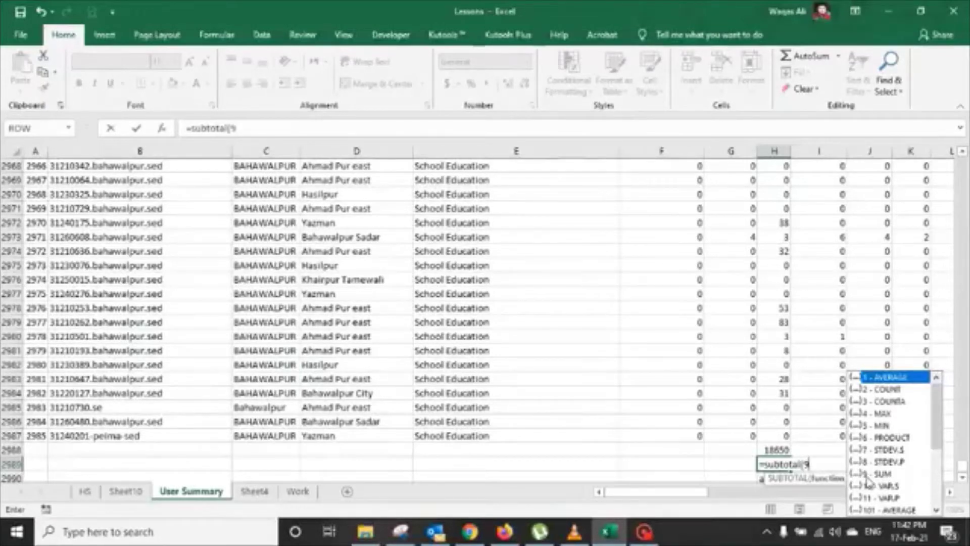
pyautogui.write(',')
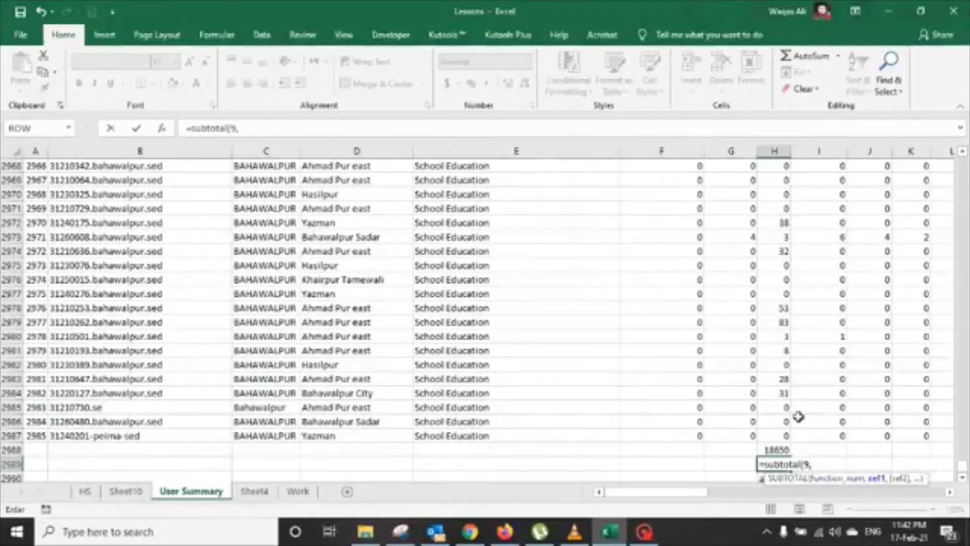
pyautogui.press('Up')
pyautogui.press('Up')
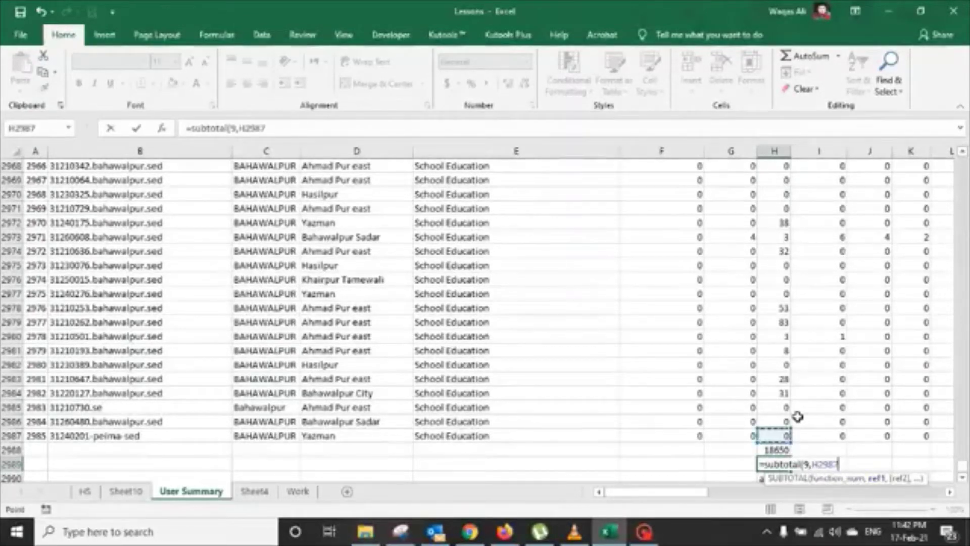
pyautogui.hotkey('ctrl', 'shift', 'Up')
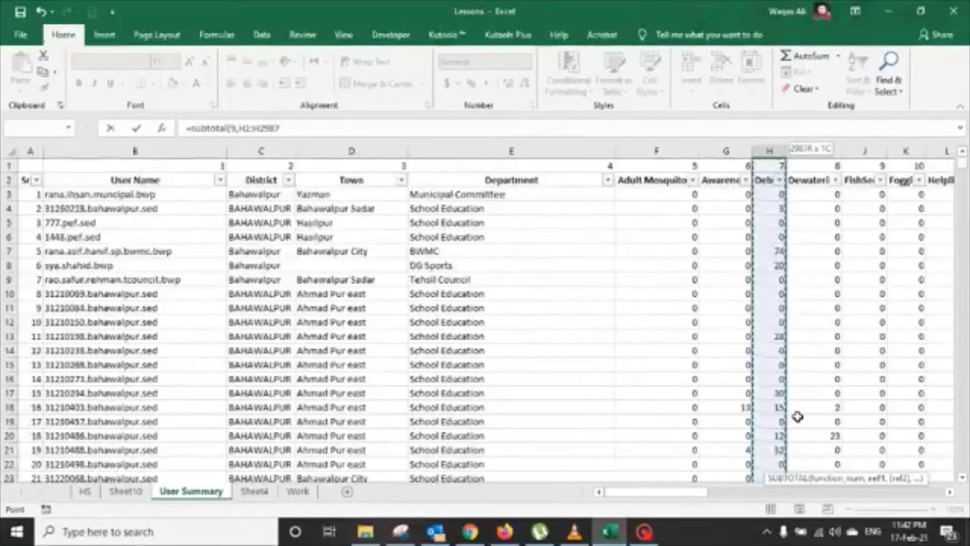
pyautogui.write(')')
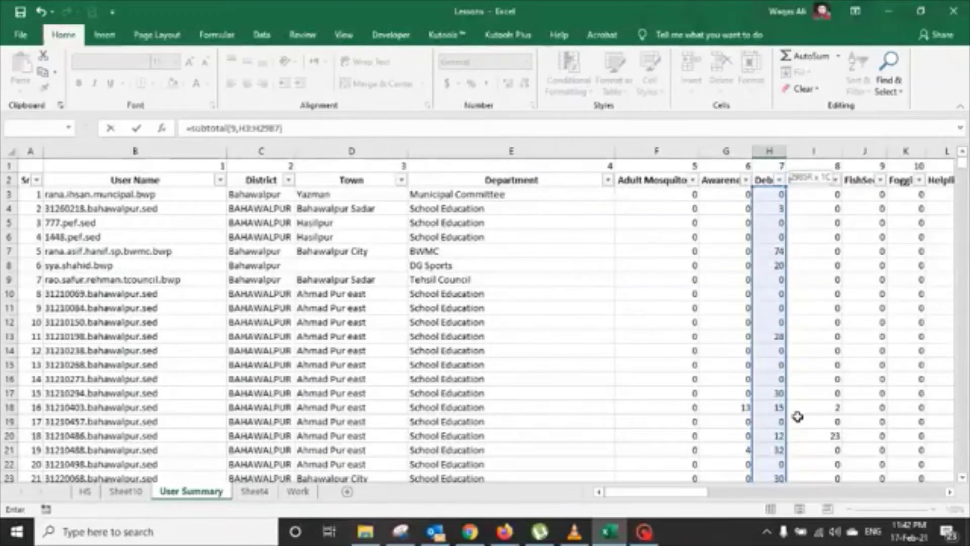
pyautogui.press('Return')
pyautogui.hotkey('alt', '=')
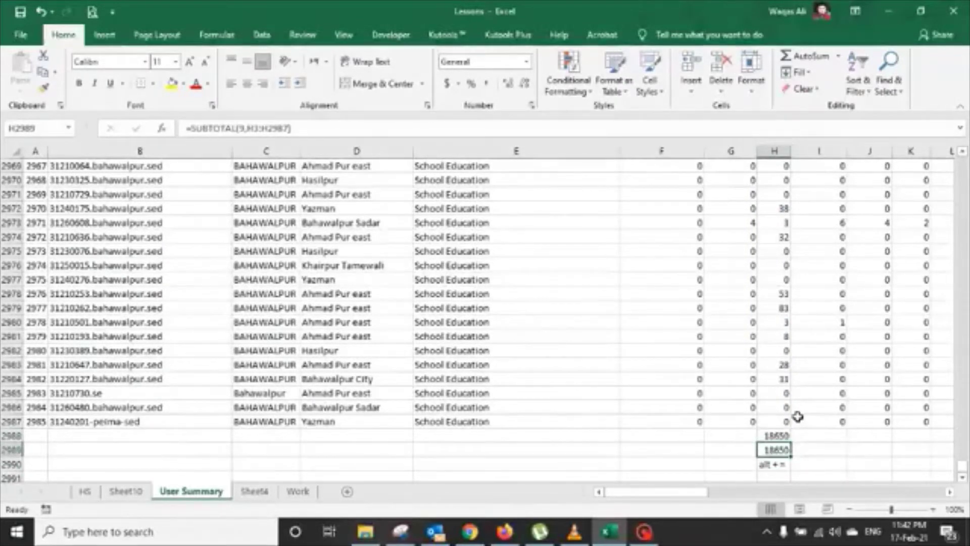
# - Filter the Town column to show only Hasilpur
pyautogui.press('Up')
pyautogui.press('Up')
pyautogui.press('Up')
pyautogui.press('Left')
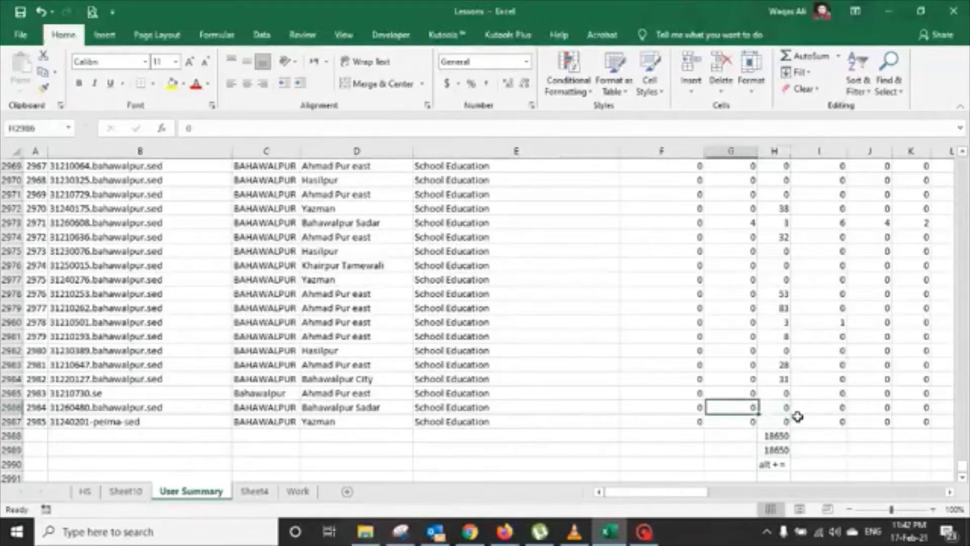
pyautogui.press('Left')
pyautogui.press('Left')
pyautogui.press('Left')
pyautogui.press('Up')
pyautogui.press('Up')
pyautogui.press('Up')
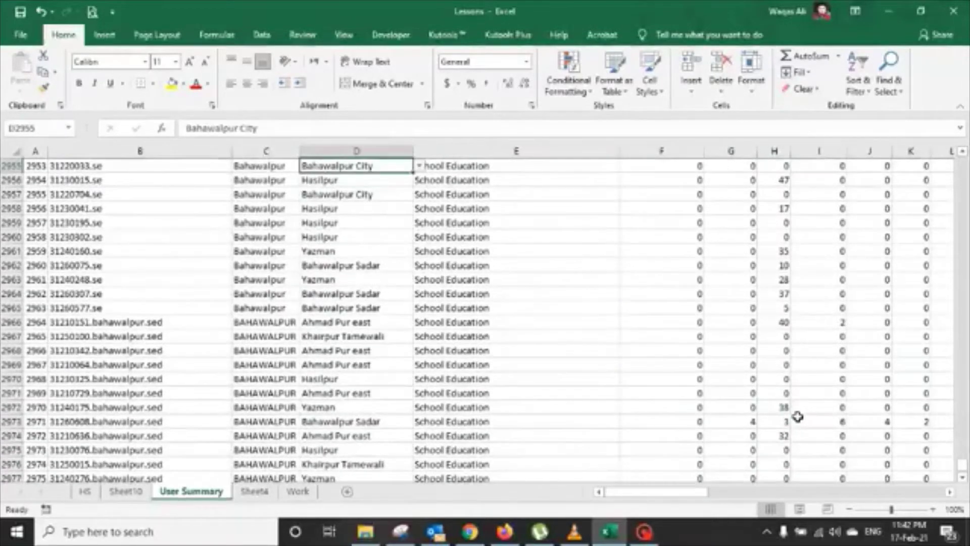
pyautogui.press('Up')
pyautogui.press('Up')
pyautogui.press('Right')
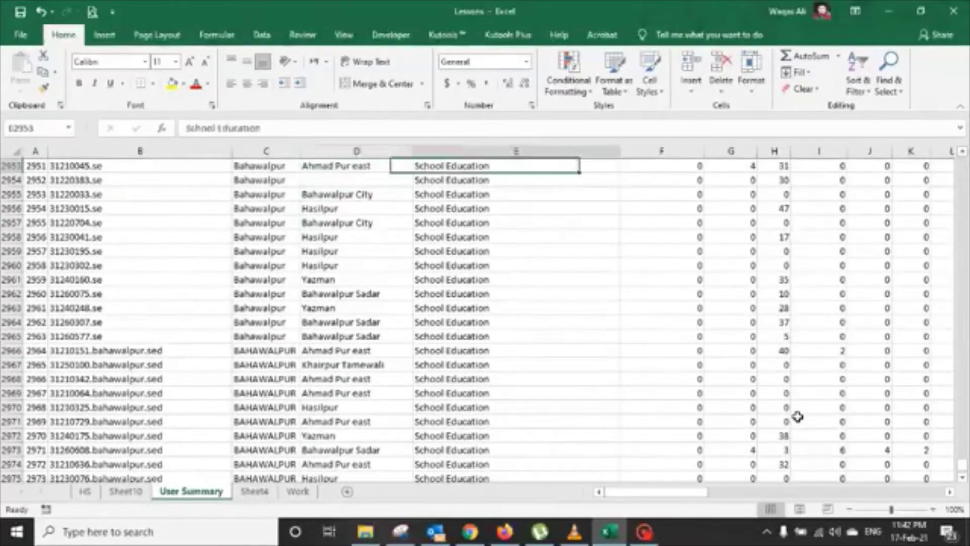
pyautogui.hotkey('ctrl', 'Up')
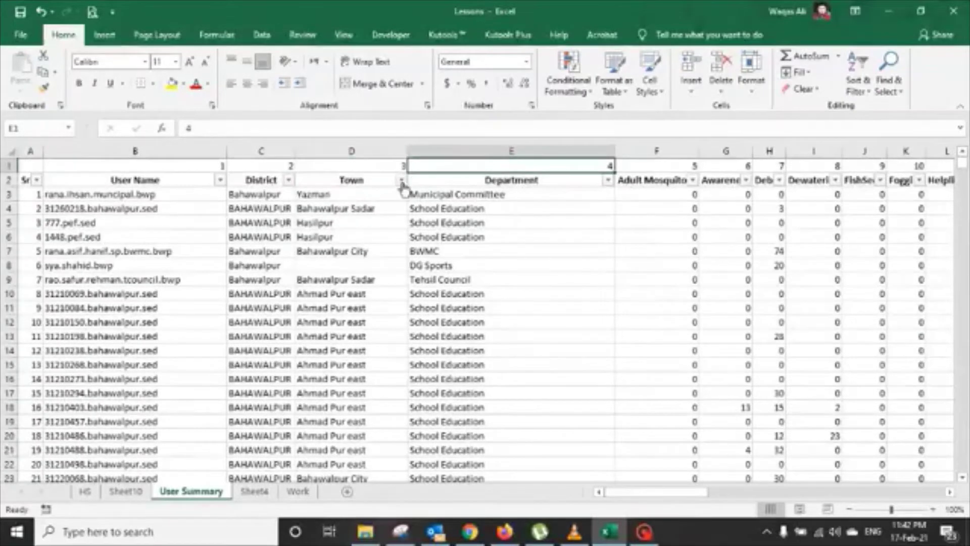
pyautogui.click(401, 180)
pyautogui.click(259, 336)
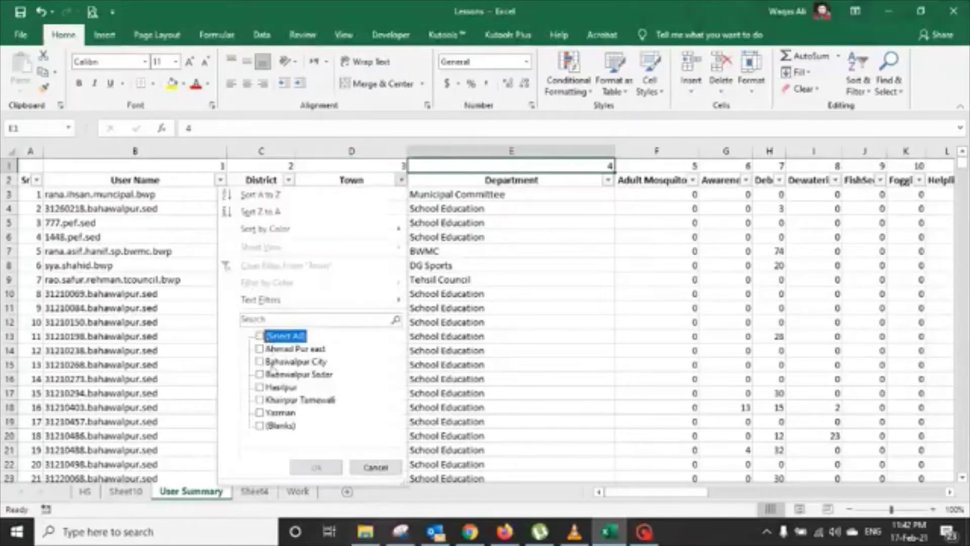
pyautogui.click(276, 388)
pyautogui.click(318, 468)
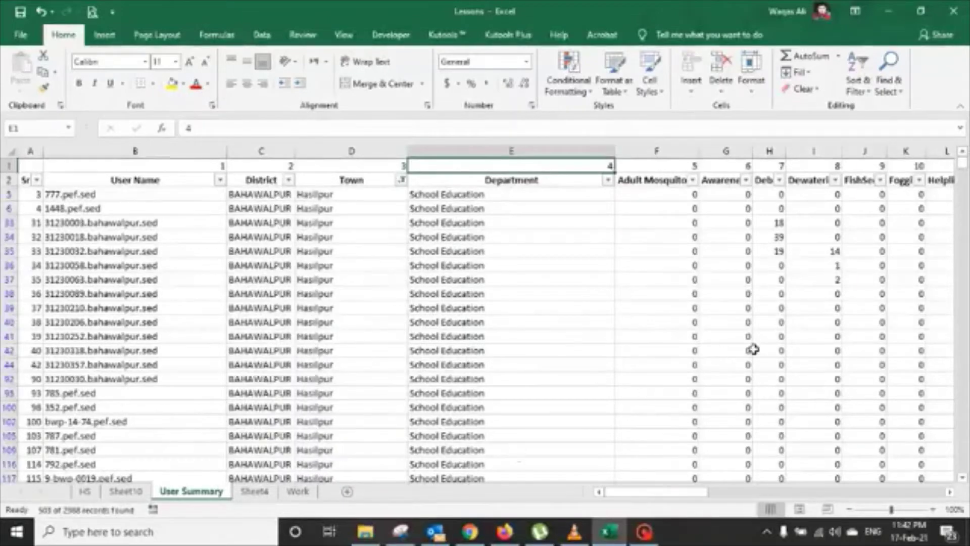
# - Check column H under the filter, then clear the Town filter to show all towns
pyautogui.click(756, 352)
pyautogui.hotkey('ctrl', 'Down')
pyautogui.press('Down')
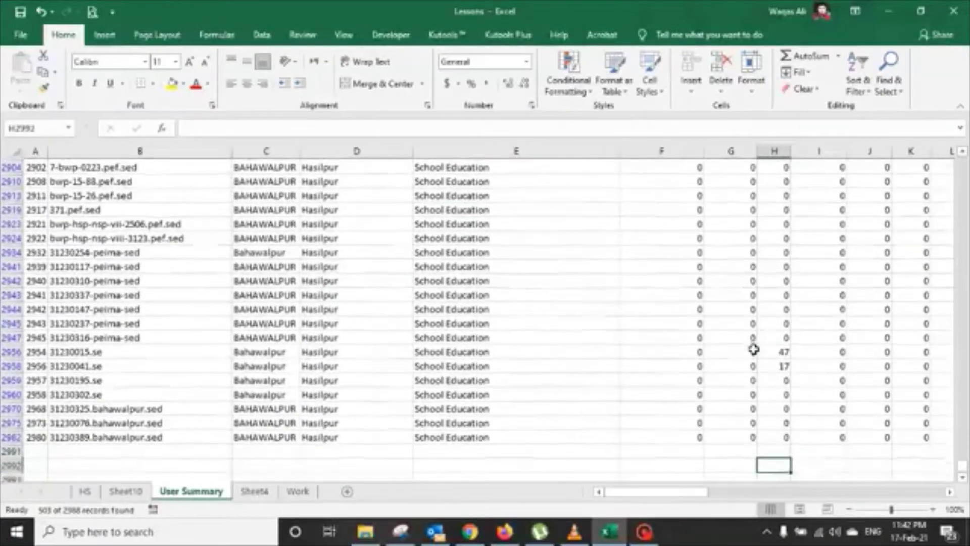
pyautogui.hotkey('ctrl', 'Up')
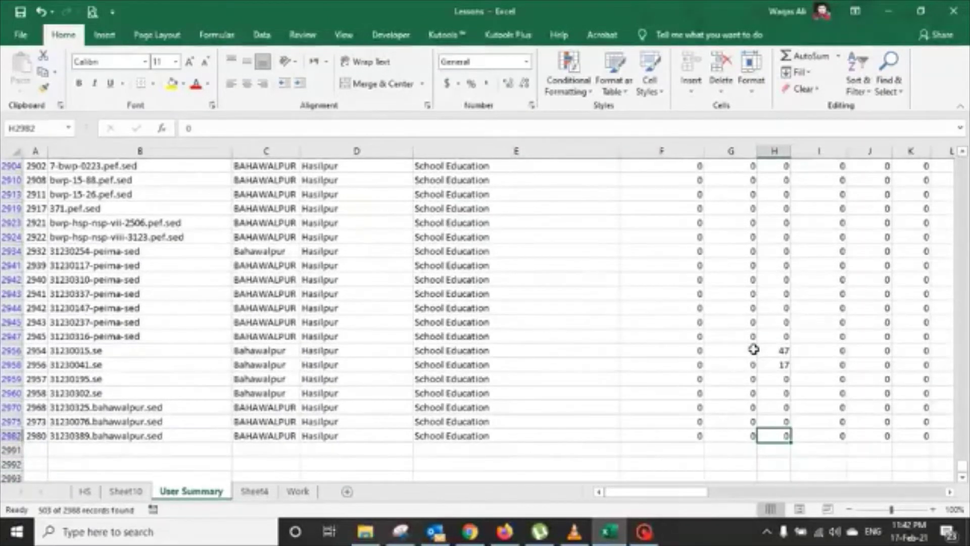
pyautogui.hotkey('ctrl', 'Up')
pyautogui.click(402, 180)
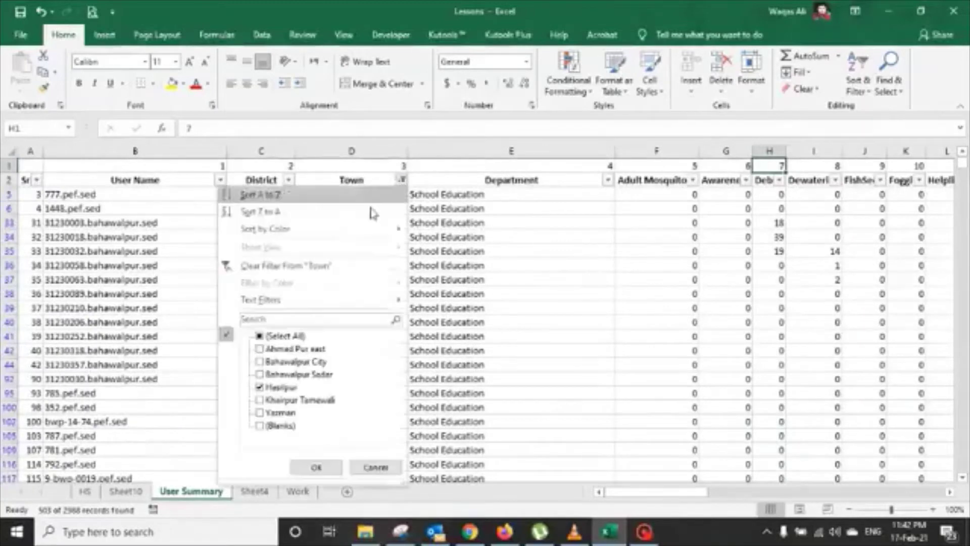
pyautogui.click(259, 335)
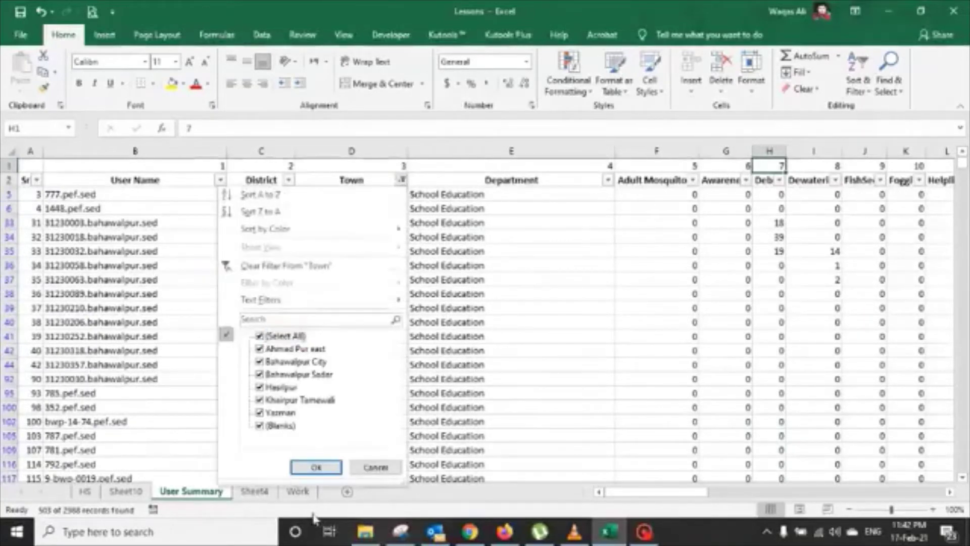
pyautogui.click(319, 467)
# - Move the SUM and SUBTOTAL totals down to H2992:H2993
pyautogui.click(775, 422)
pyautogui.hotkey('ctrl', 'Down')
pyautogui.press('Down')
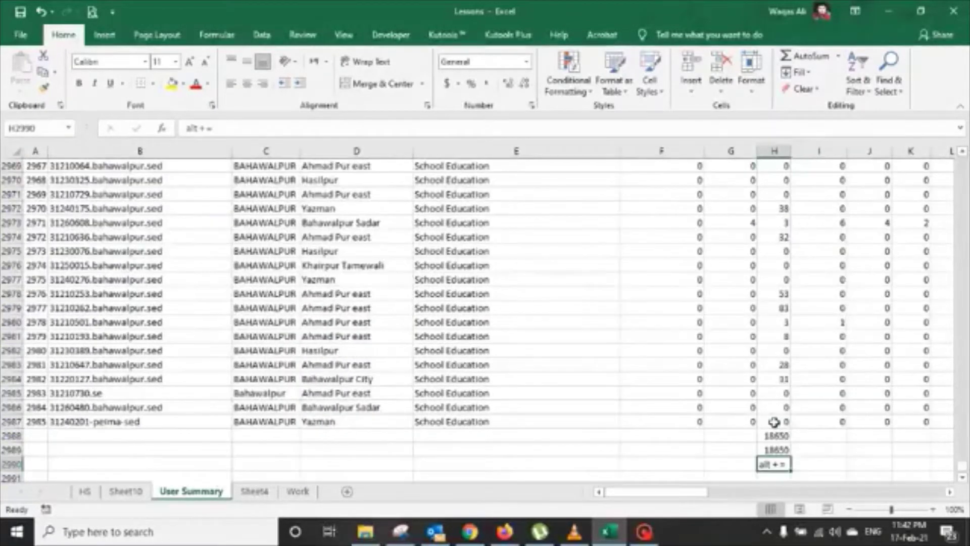
pyautogui.press('Up')
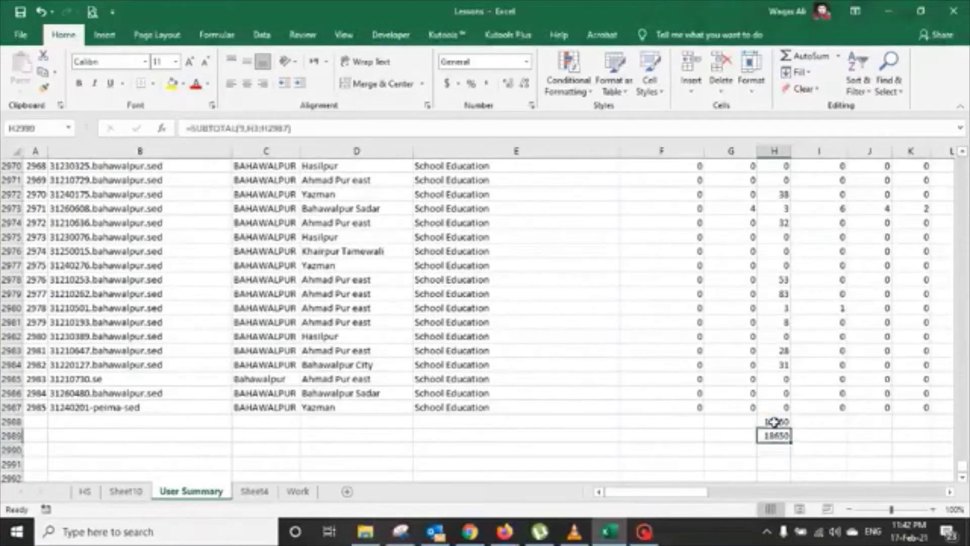
pyautogui.press('Up')
pyautogui.hotkey('shift', 'Down')
pyautogui.hotkey('ctrl', 'c')
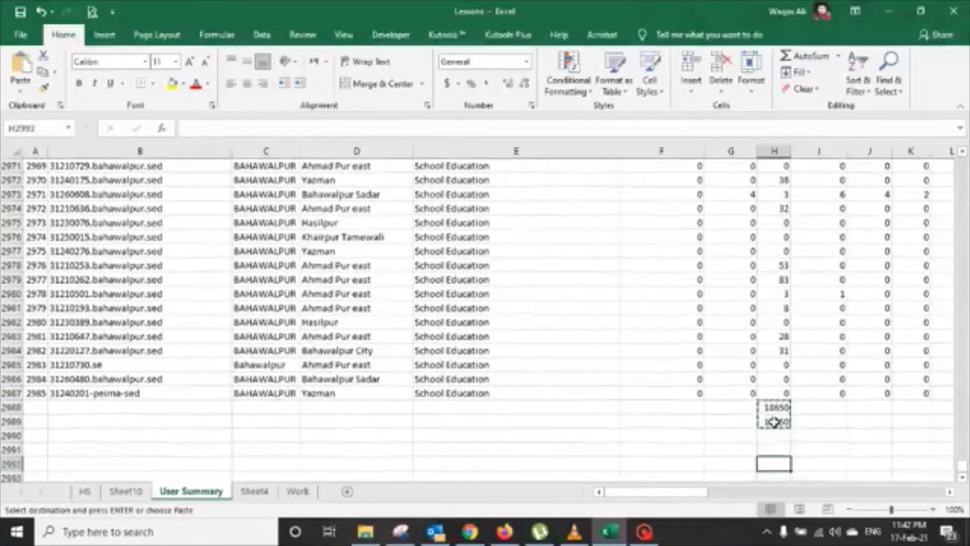
pyautogui.moveTo(775, 422); pyautogui.dragTo(775, 457)
# - Reapply the Town filter for Hasilpur only
pyautogui.press('Up')
pyautogui.press('Up')
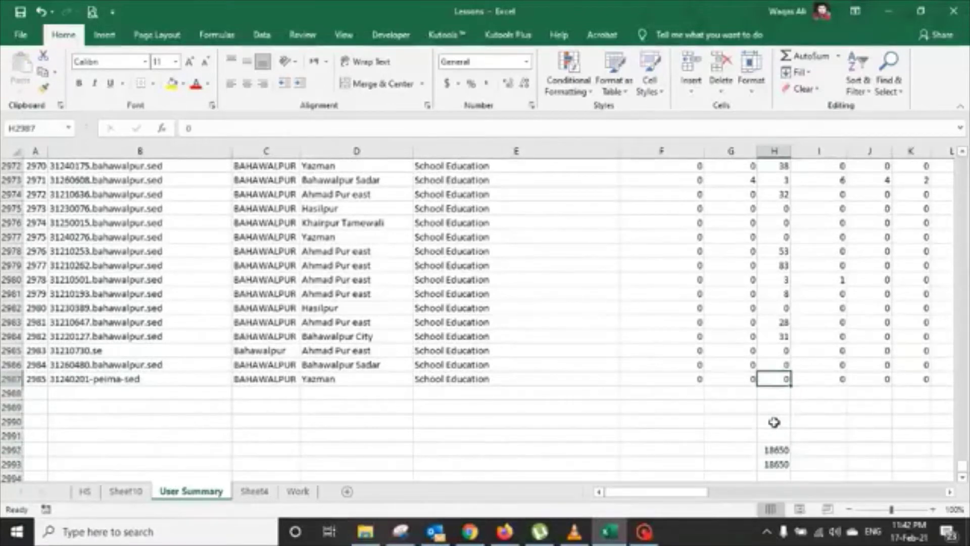
pyautogui.hotkey('ctrl', 'Up')
pyautogui.press('Left')
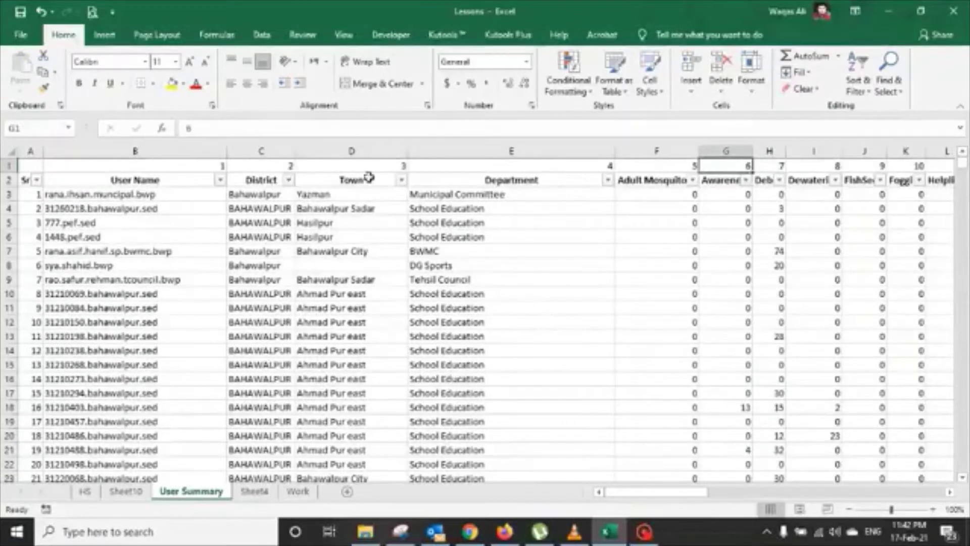
pyautogui.click(401, 180)
pyautogui.click(288, 336)
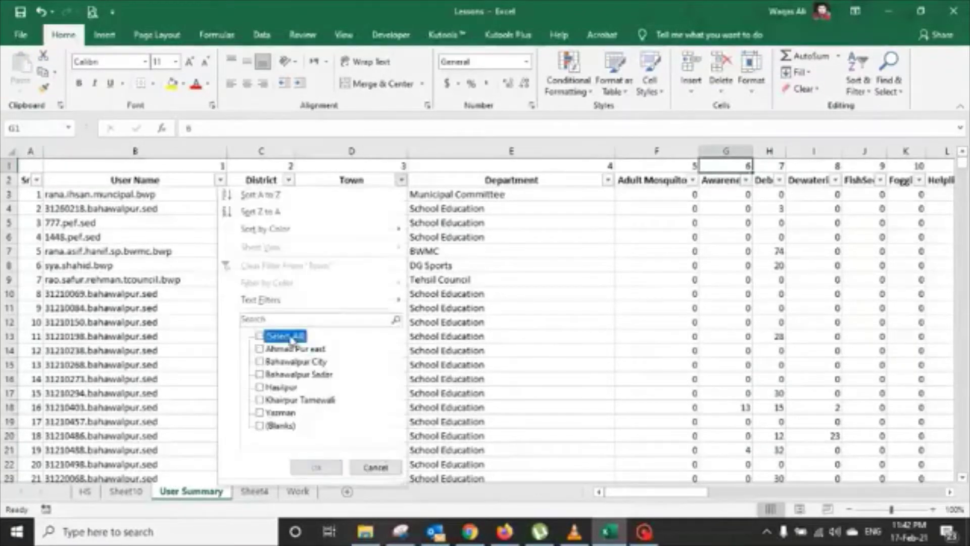
pyautogui.click(260, 388)
pyautogui.click(316, 467)
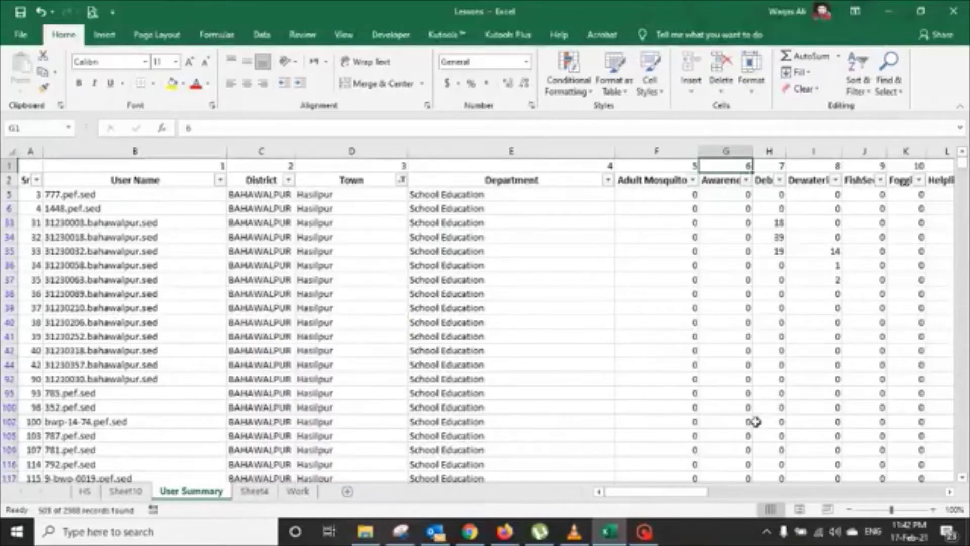
# - Compare the filtered totals, SUM 18650 versus SUBTOTAL 1376, then return to the table top
pyautogui.click(764, 423)
pyautogui.hotkey('ctrl', 'Down')
pyautogui.hotkey('ctrl', 'Down')
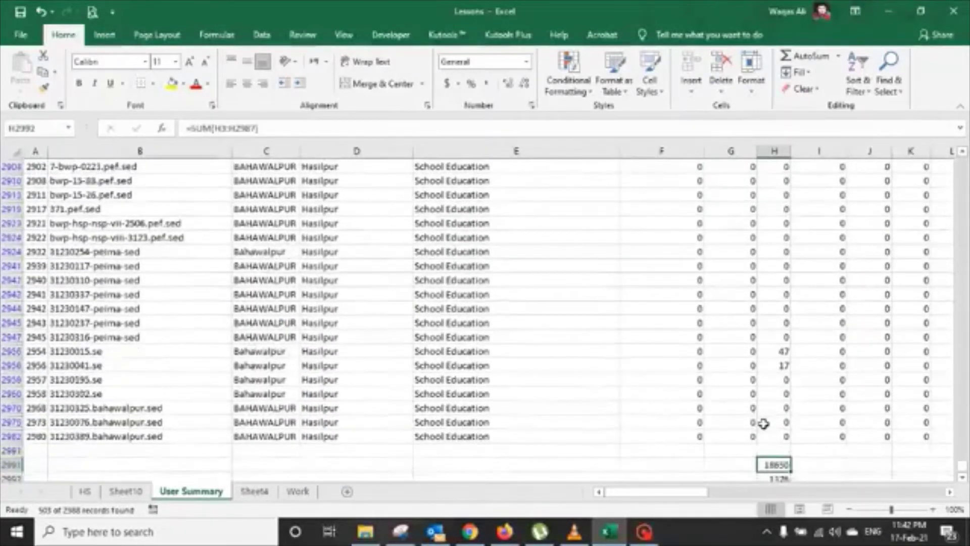
pyautogui.click(764, 424)
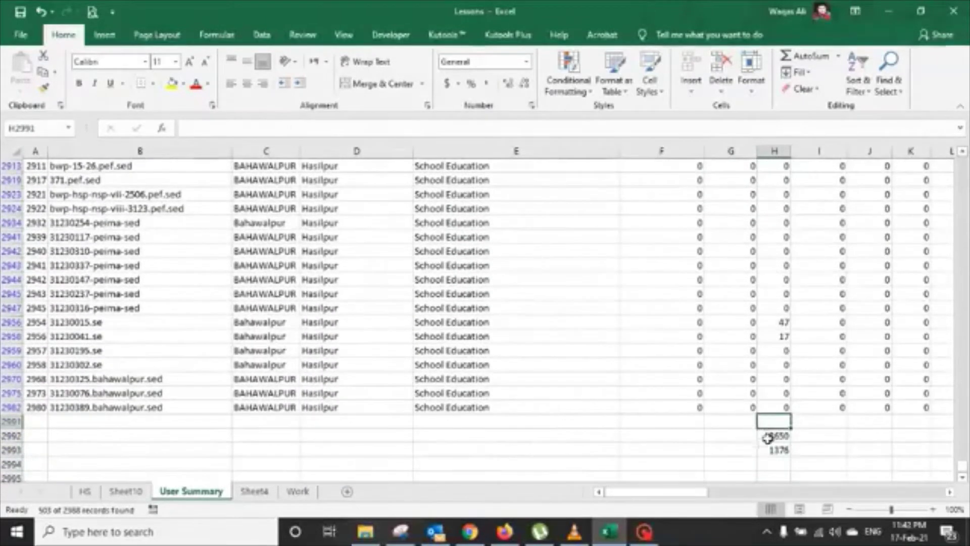
pyautogui.click(778, 435)
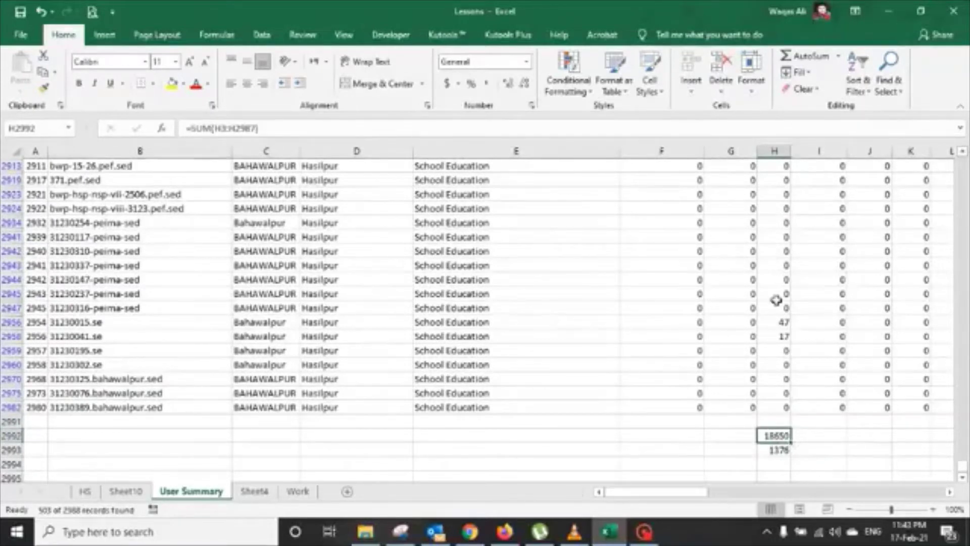
pyautogui.click(780, 449)
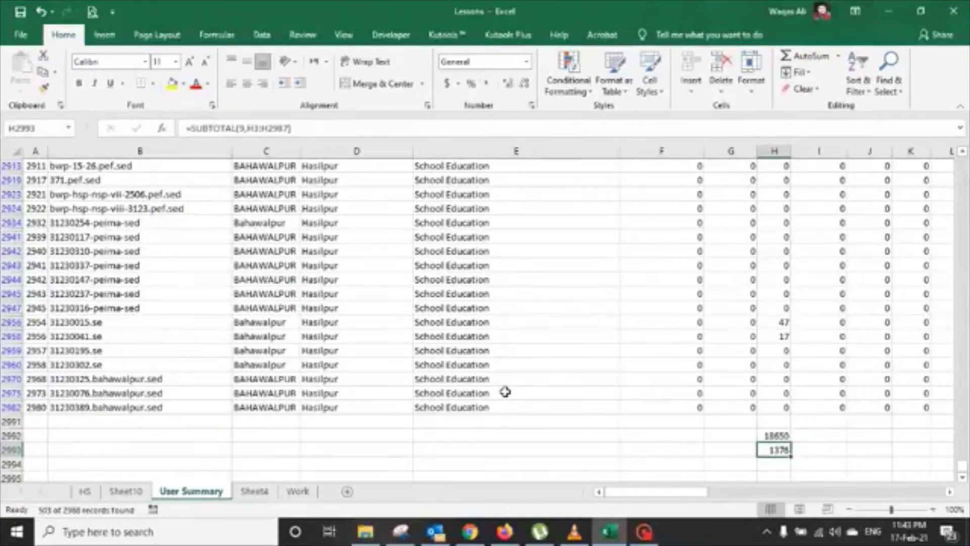
pyautogui.click(773, 435)
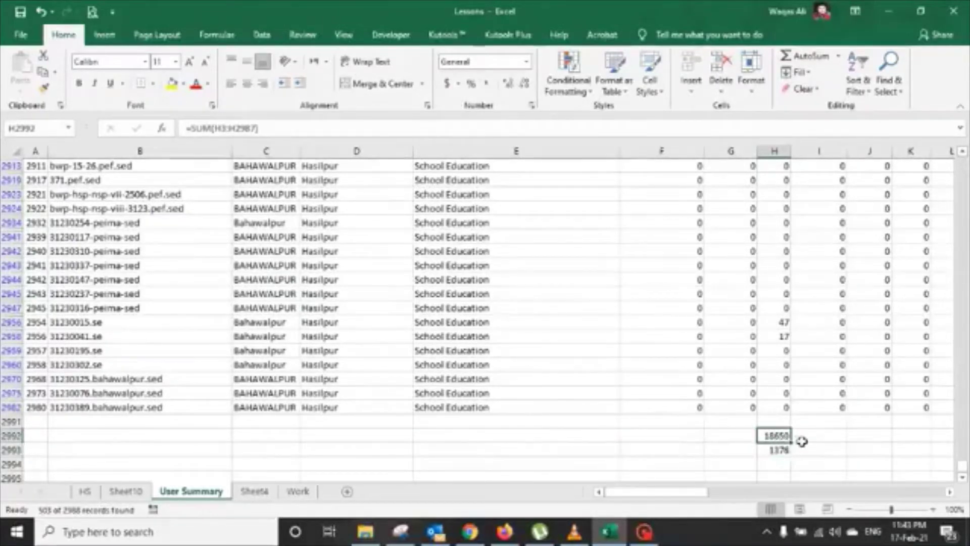
pyautogui.click(768, 451)
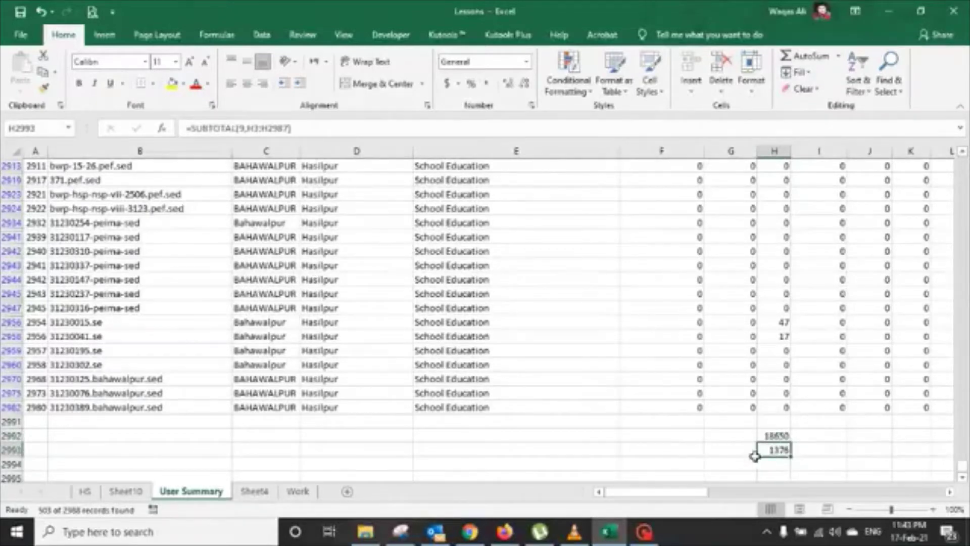
pyautogui.scroll(20, 568, 368)
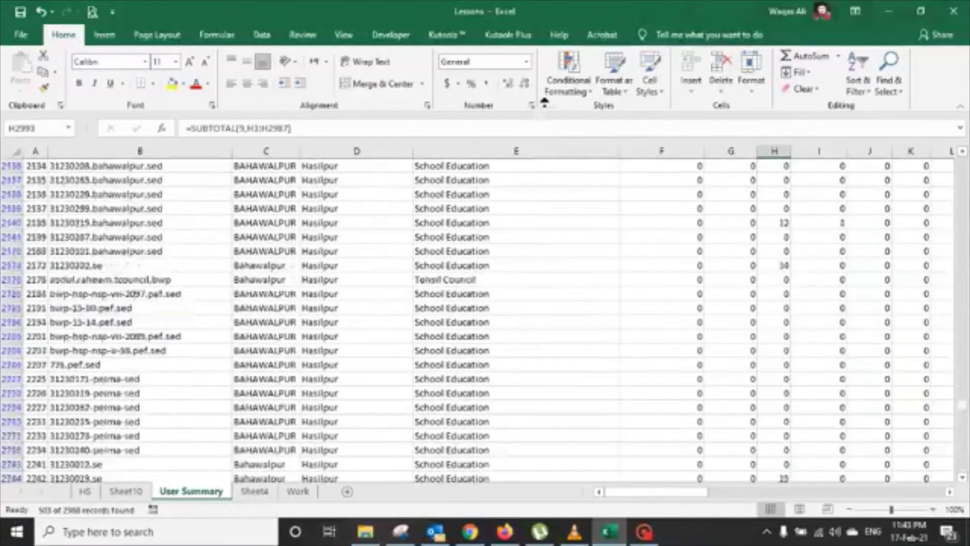
pyautogui.scroll(20, 577, 304)
pyautogui.scroll(20, 586, 237)
pyautogui.scroll(5, 586, 235)
pyautogui.click(580, 236)
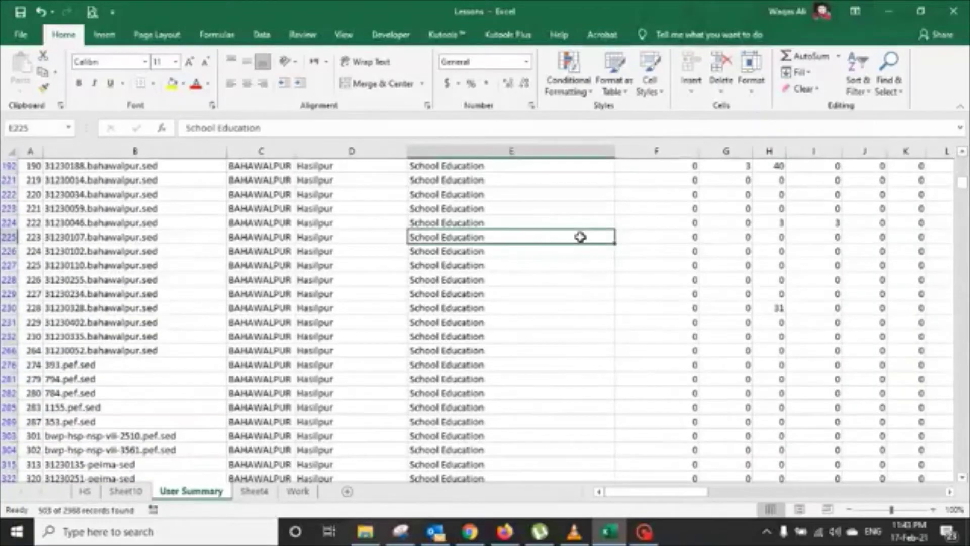
pyautogui.hotkey('ctrl', 'Up')
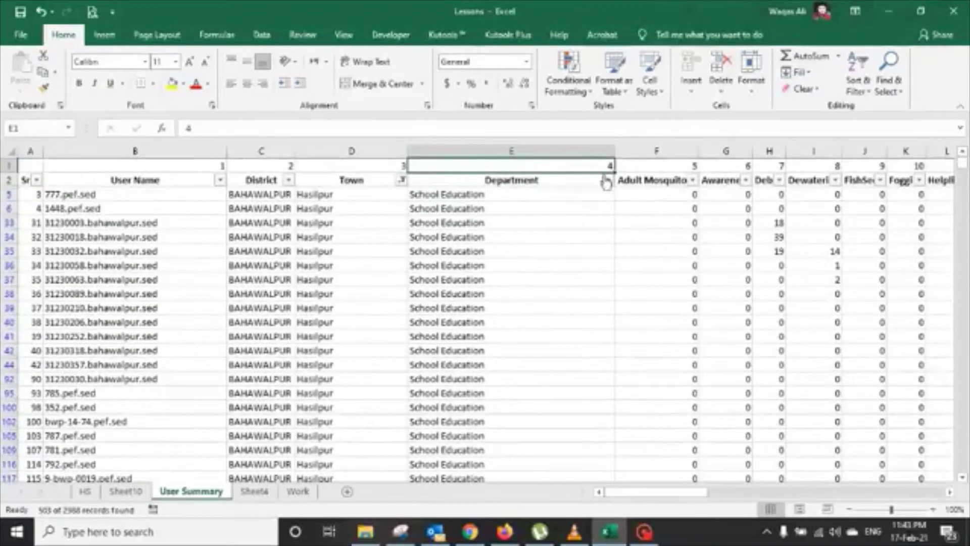
# - Filter the Department column to Higher Education only
pyautogui.click(607, 180)
pyautogui.click(481, 337)
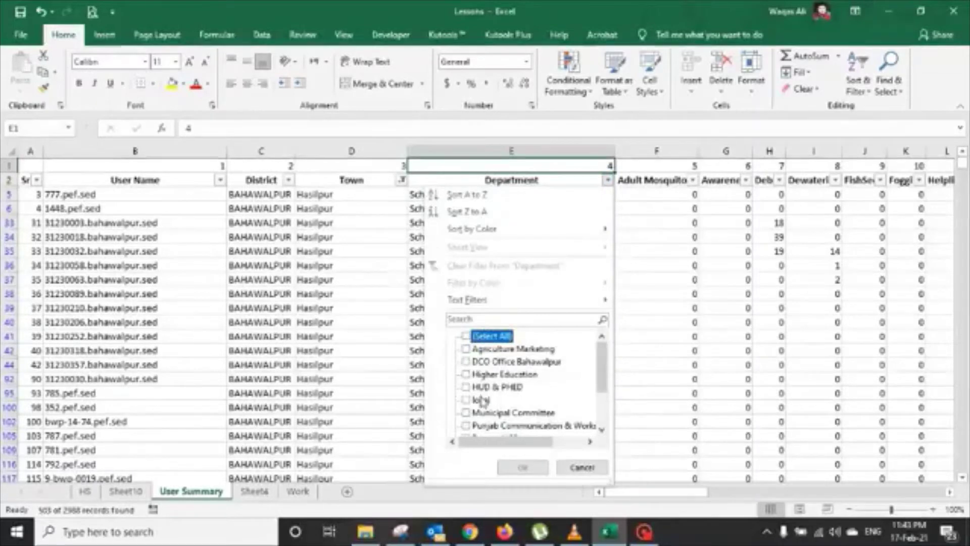
pyautogui.click(490, 375)
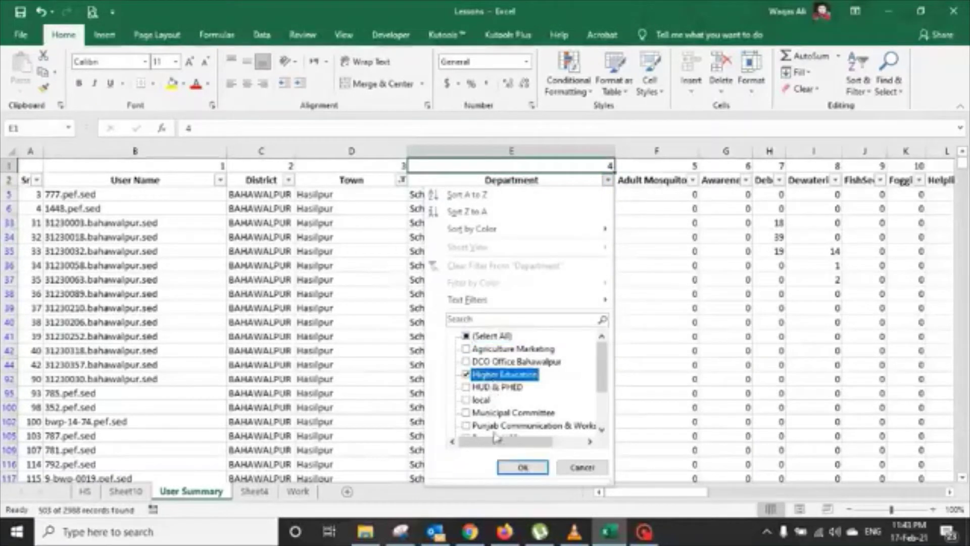
pyautogui.click(522, 466)
# - Select the two remaining column H values and read their sum of 23 in the status bar
pyautogui.click(788, 257)
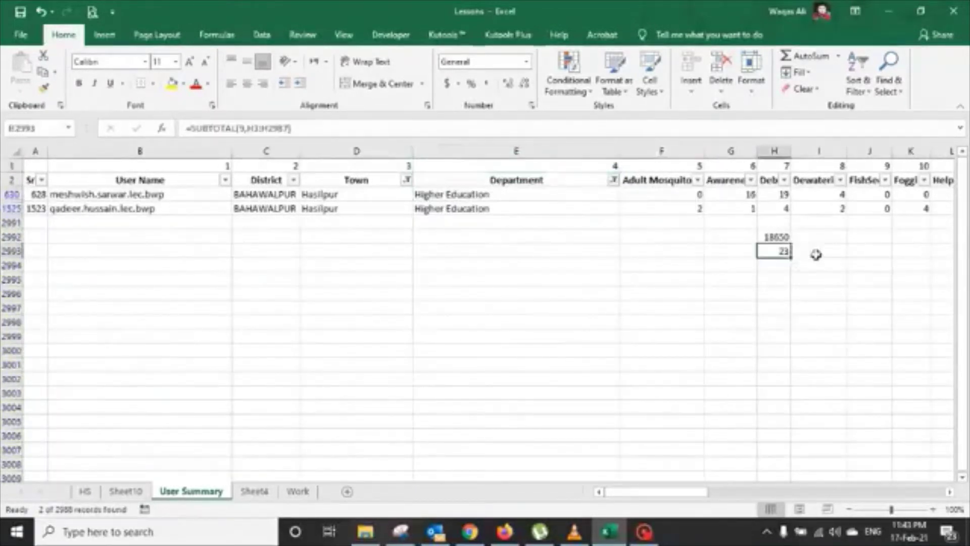
pyautogui.moveTo(783, 195); pyautogui.dragTo(781, 210)
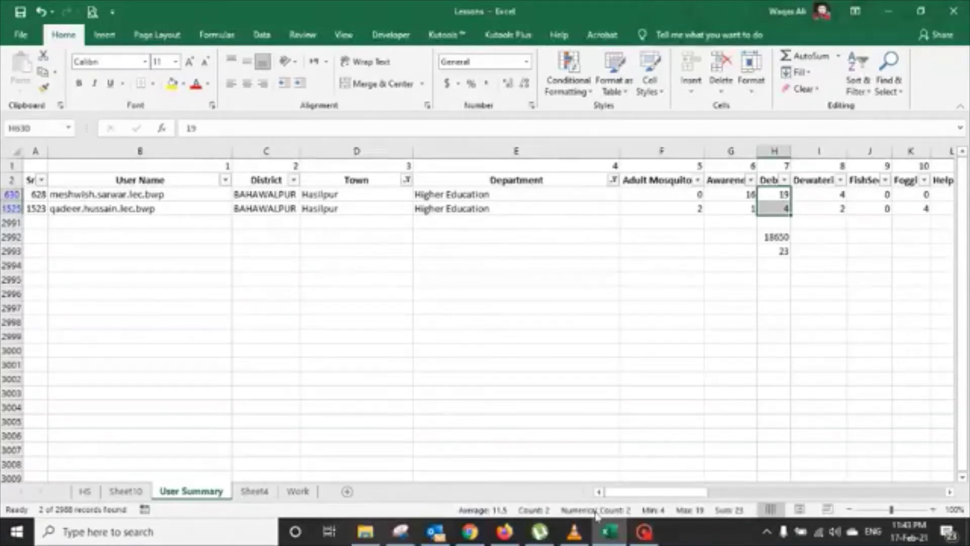
pyautogui.rightClick(746, 514)
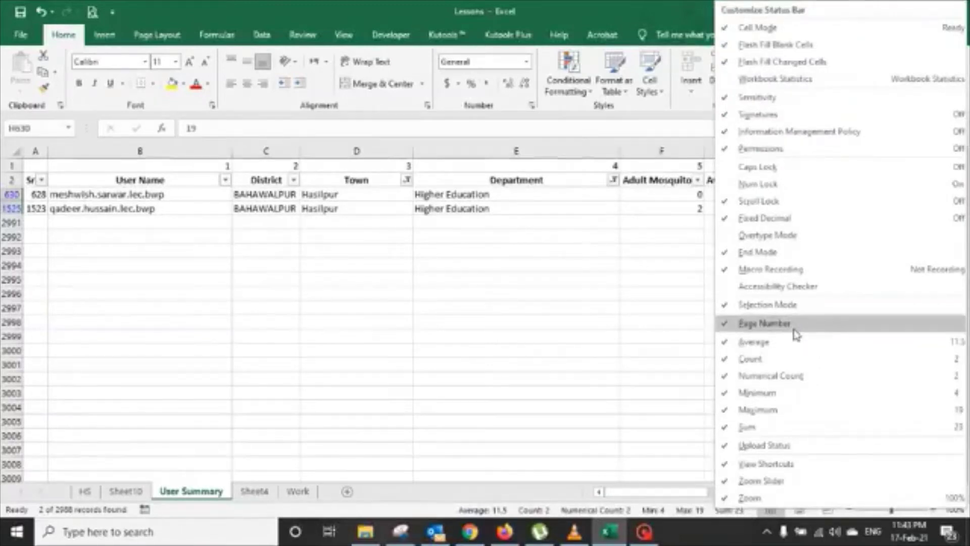
pyautogui.click(742, 347)
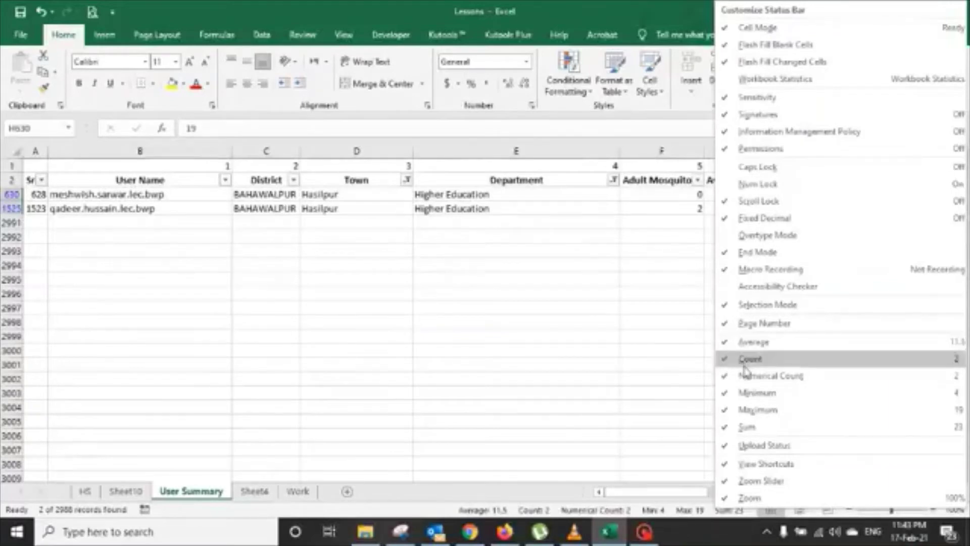
pyautogui.click(744, 360)
pyautogui.click(743, 359)
pyautogui.click(734, 397)
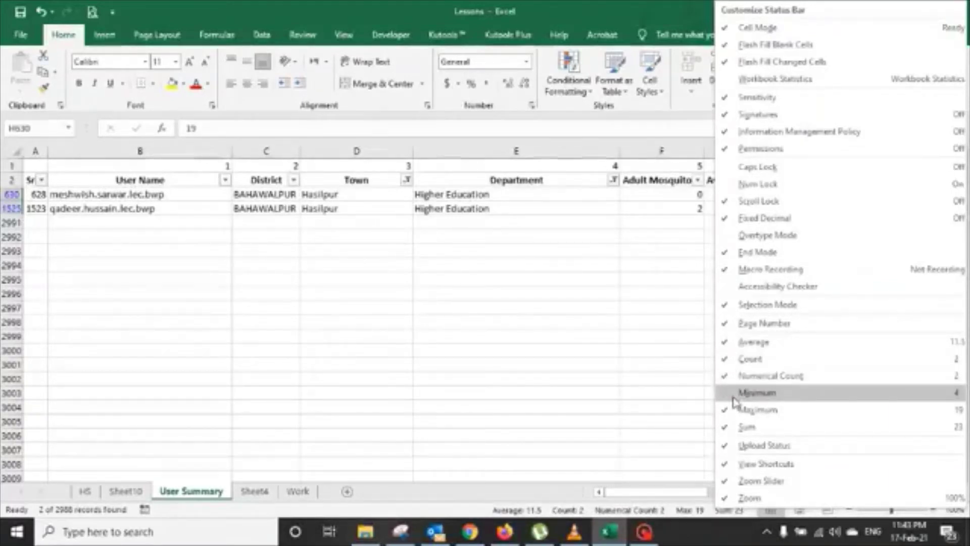
pyautogui.click(735, 395)
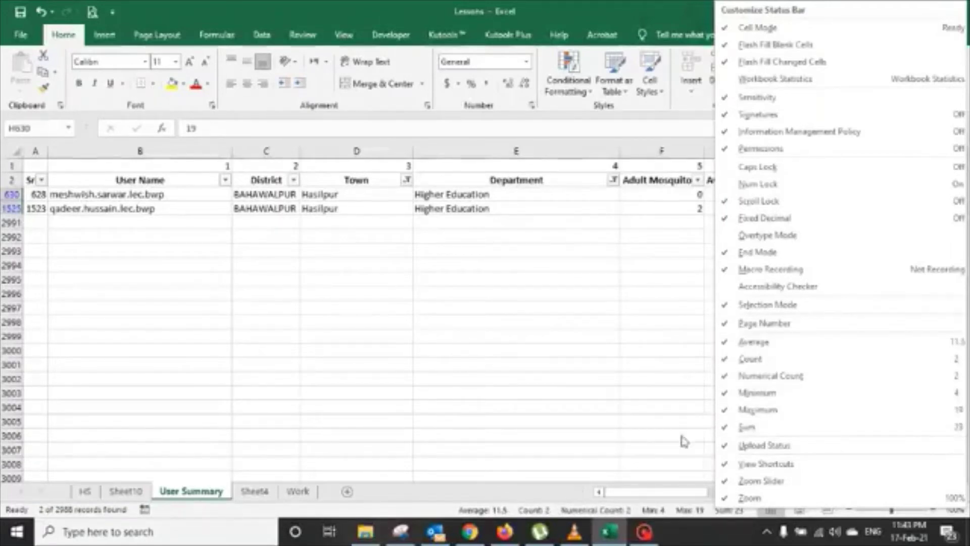
pyautogui.click(655, 406)
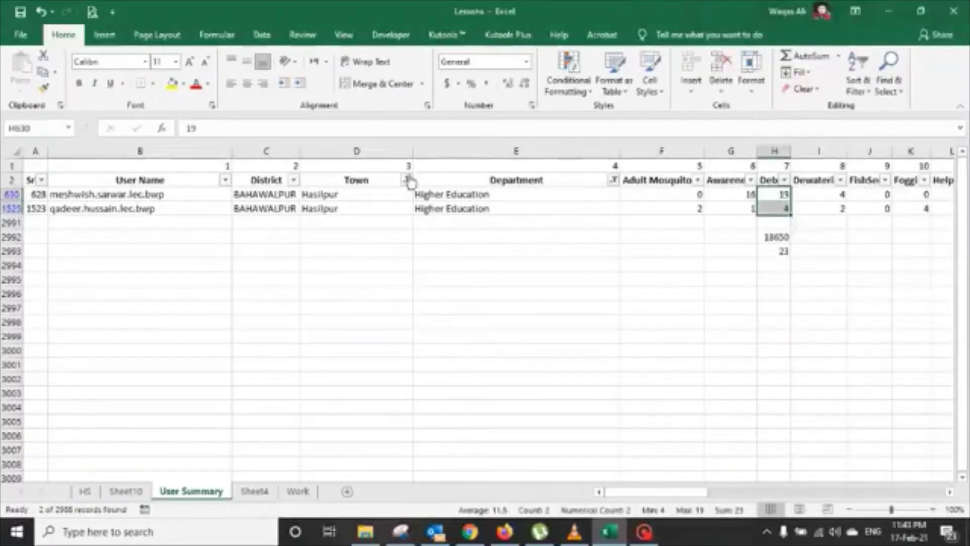
pyautogui.click(614, 180)
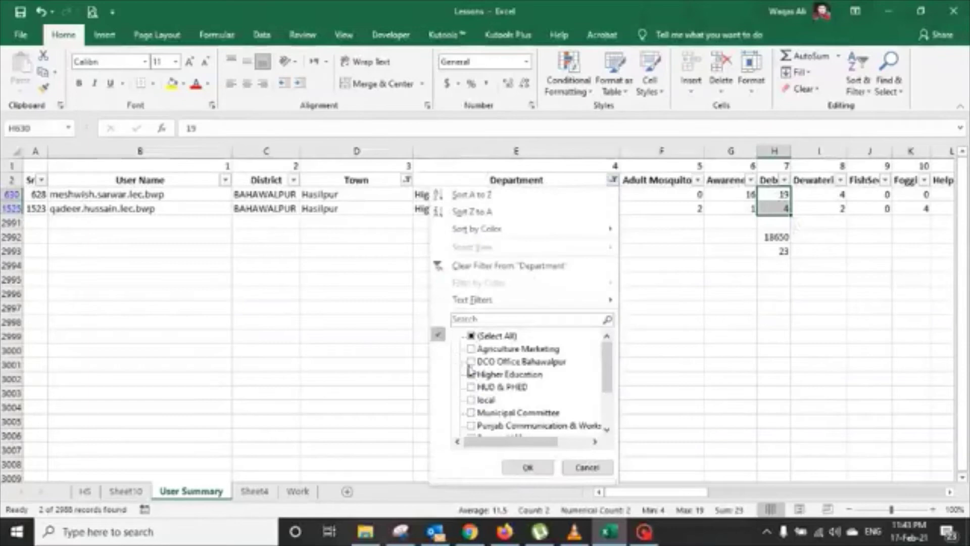
pyautogui.click(471, 337)
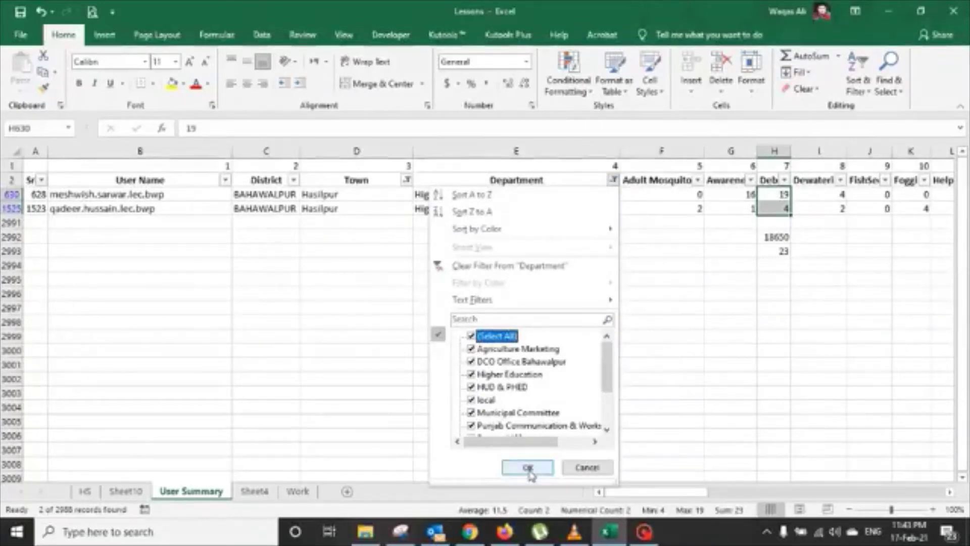
pyautogui.click(528, 467)
pyautogui.click(401, 180)
pyautogui.click(285, 336)
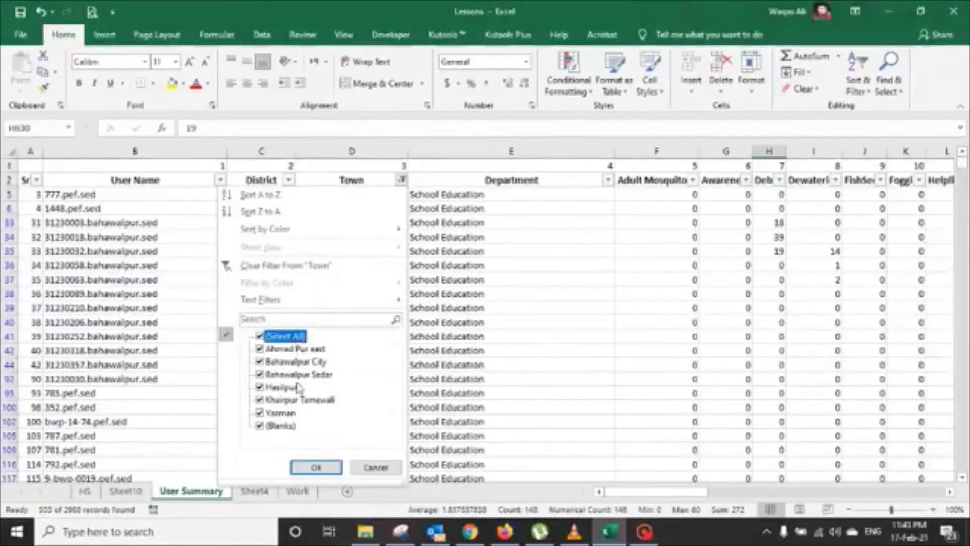
pyautogui.click(317, 466)
pyautogui.click(255, 491)
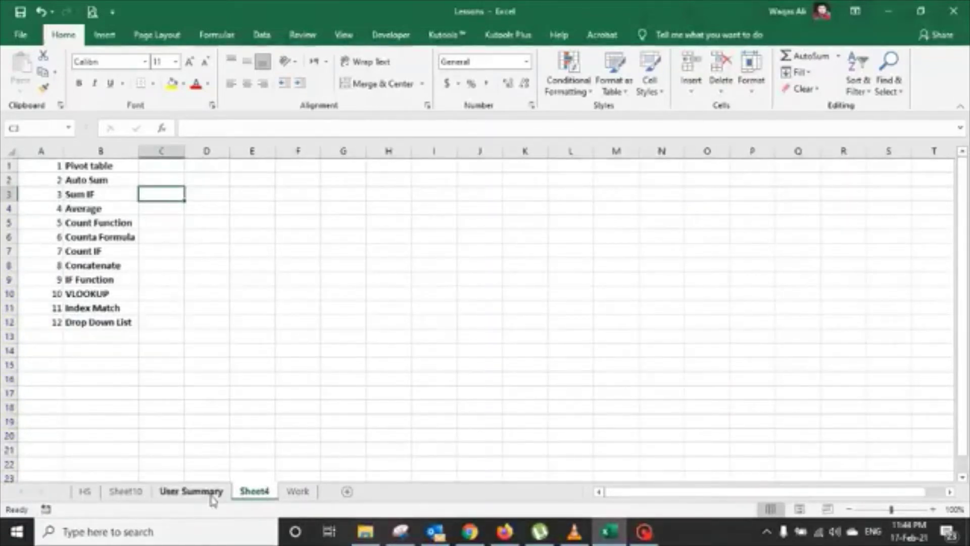
pyautogui.click(209, 495)
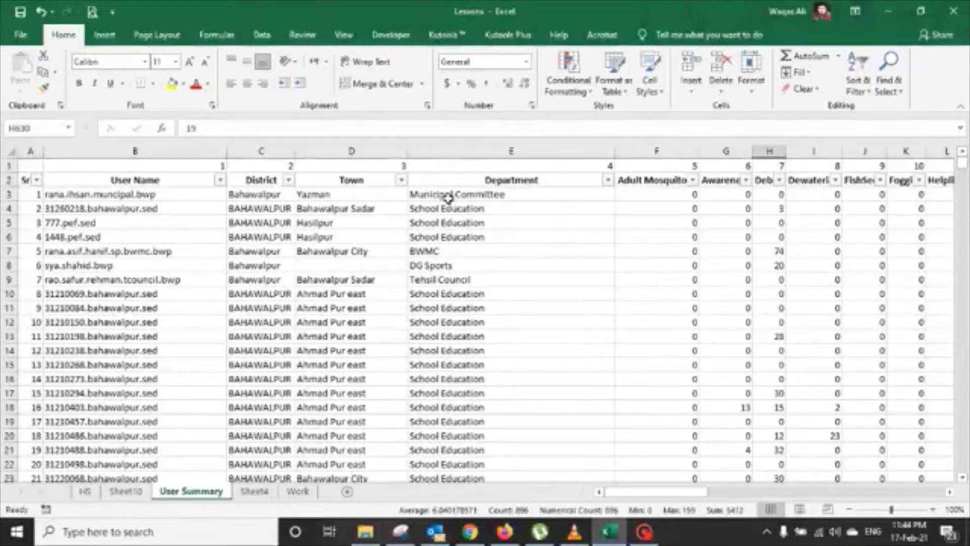
pyautogui.moveTo(454, 194); pyautogui.dragTo(456, 260)
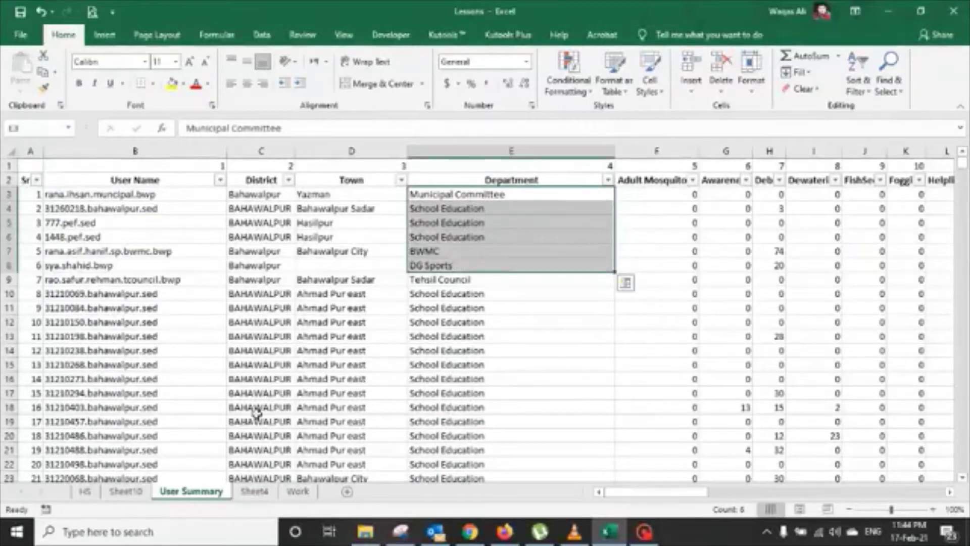
pyautogui.click(272, 491)
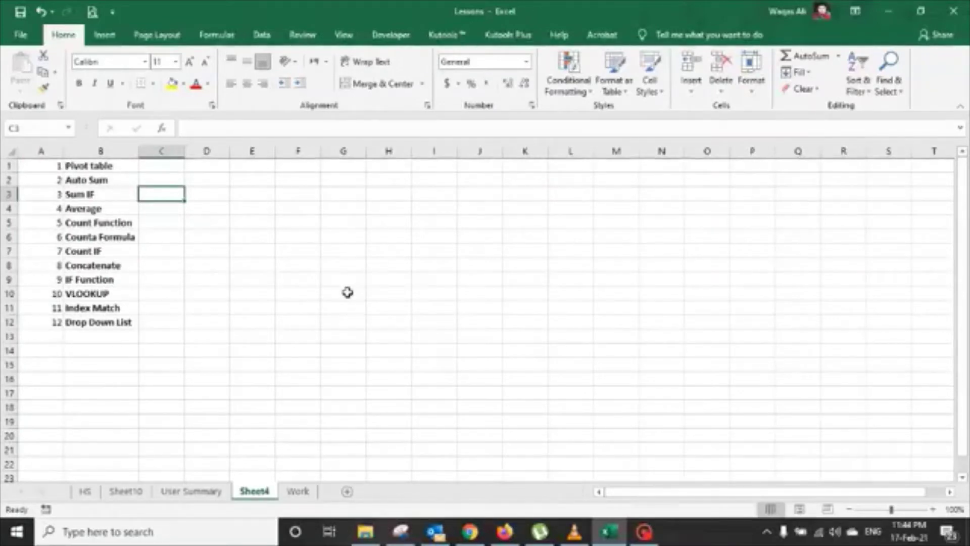
# - Enter a SUMIF in C3 over 'User Summary'!E3:E2987 for "school education", summing H3:H2987 (17423)
pyautogui.write('=sumif')
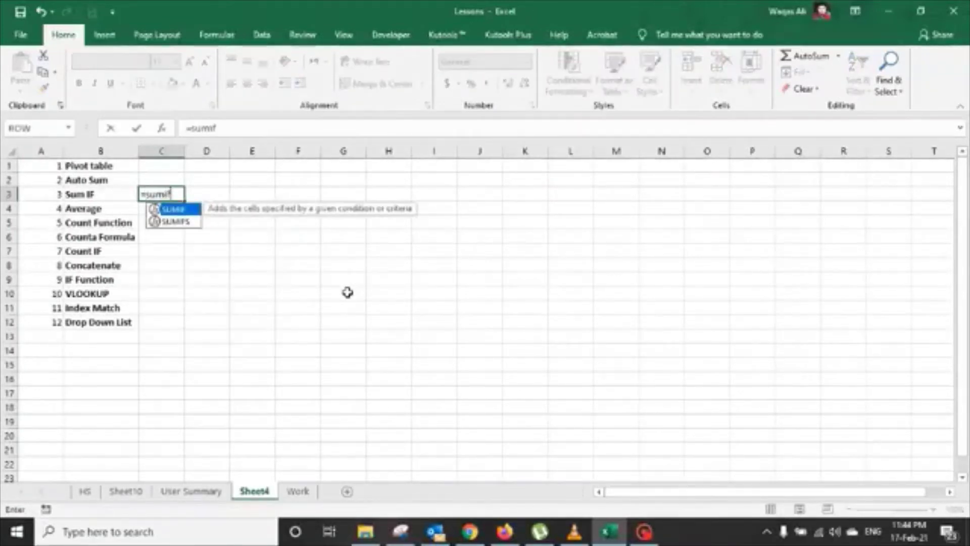
pyautogui.write('(')
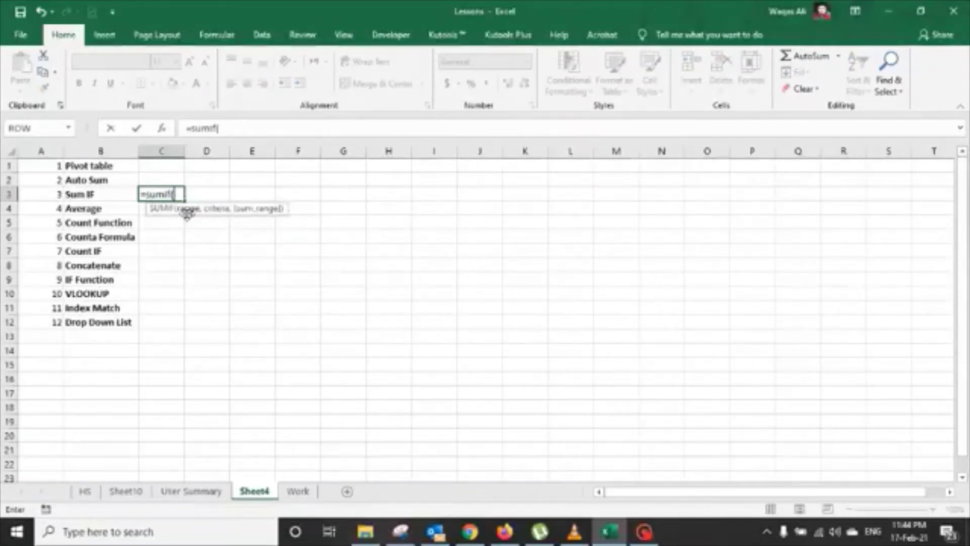
pyautogui.click(226, 492)
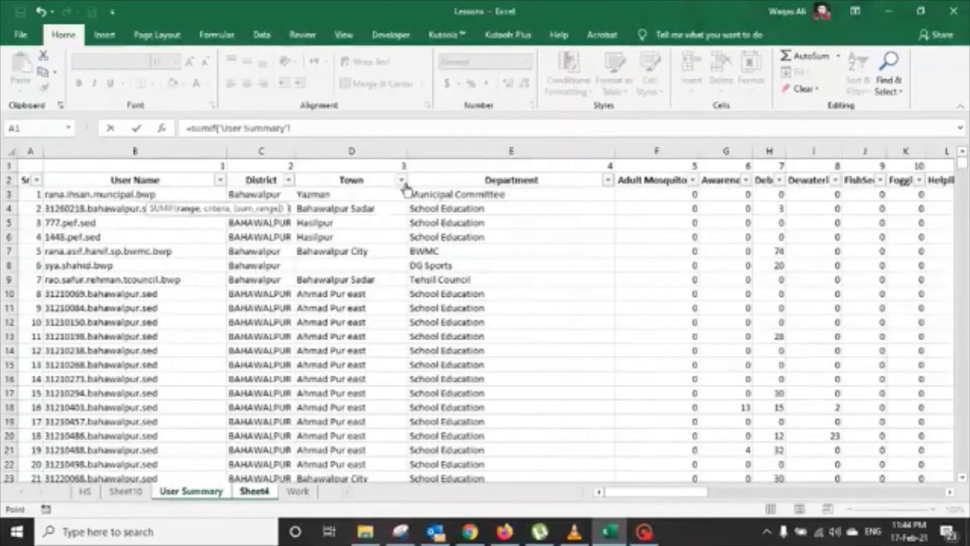
pyautogui.click(423, 190)
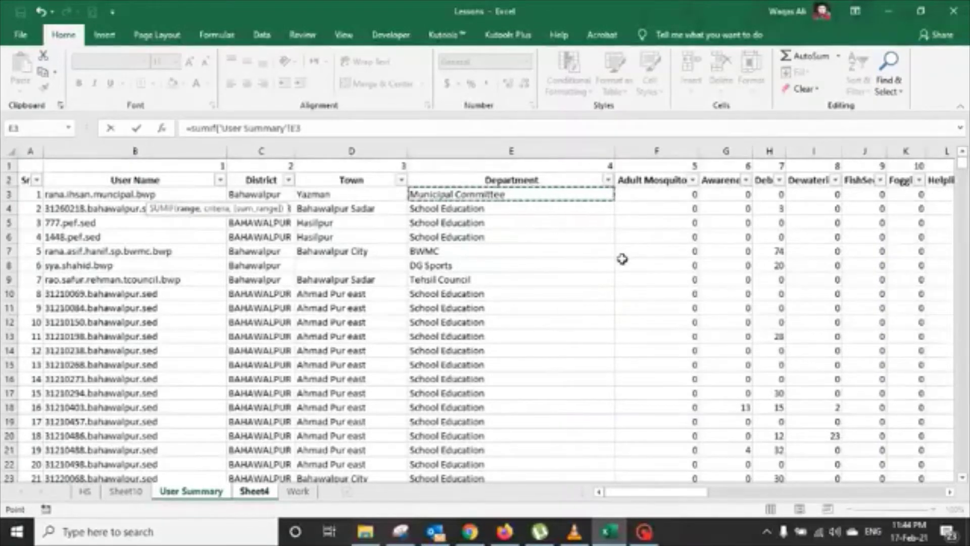
pyautogui.hotkey('ctrl', 'shift', 'Down')
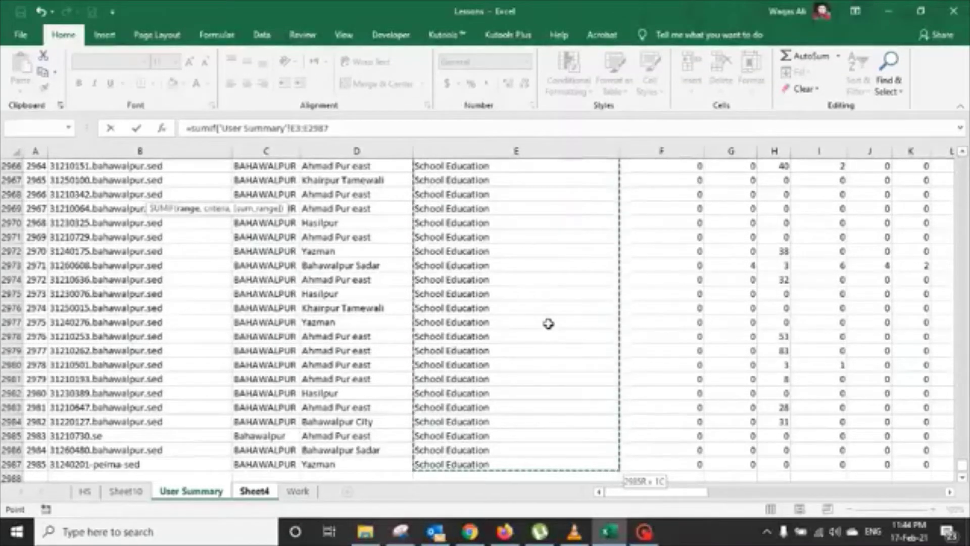
pyautogui.write(',"school education')
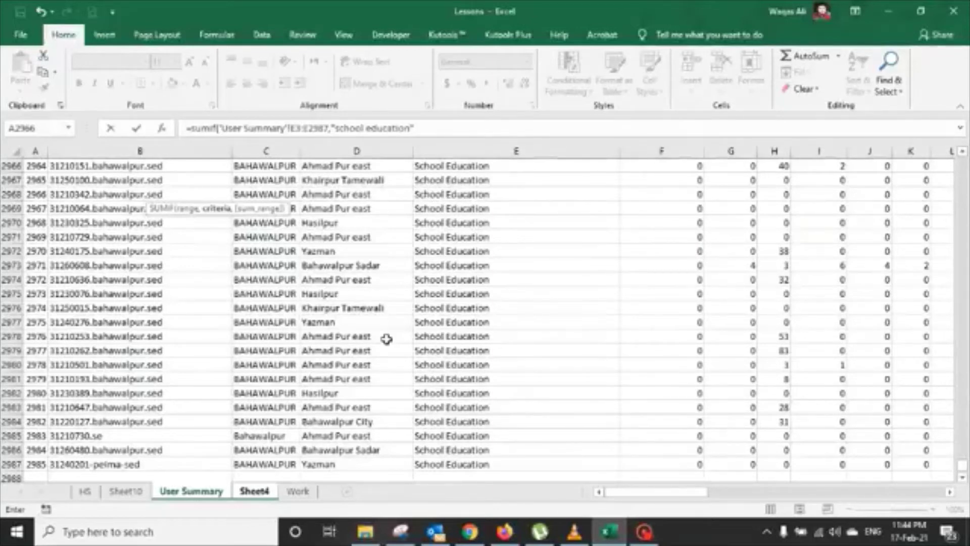
pyautogui.write(',')
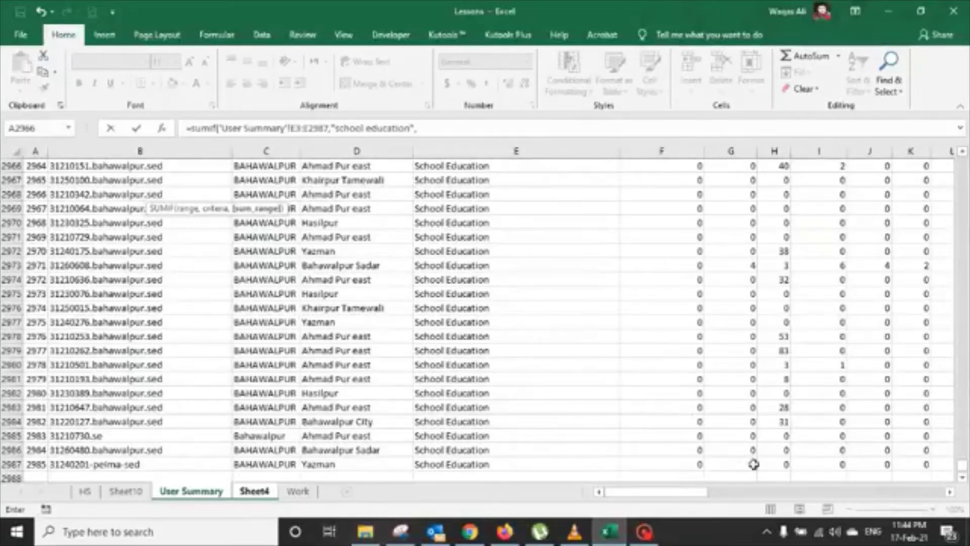
pyautogui.click(780, 251)
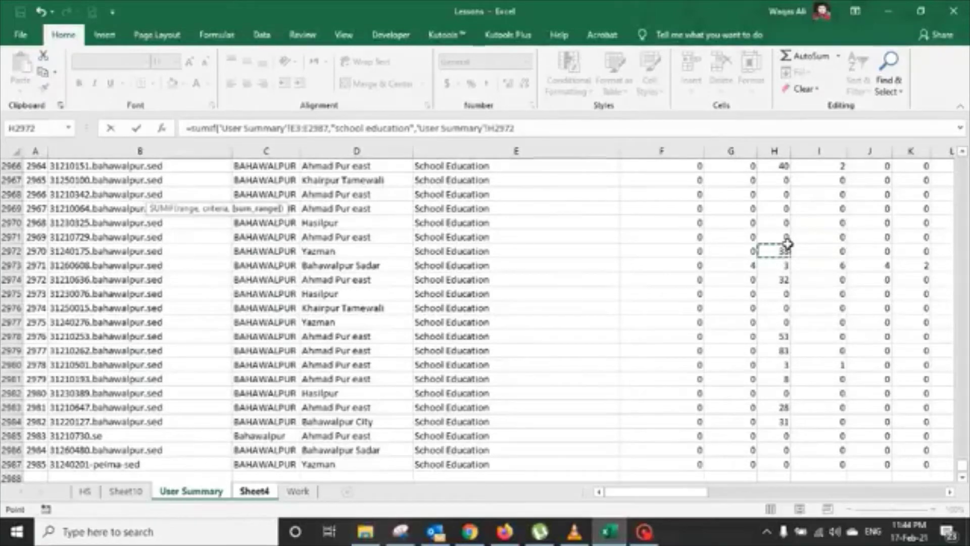
pyautogui.hotkey('ctrl', 'Up')
pyautogui.hotkey('ctrl', 'shift', 'Down')
pyautogui.scroll(-2, 788, 244)
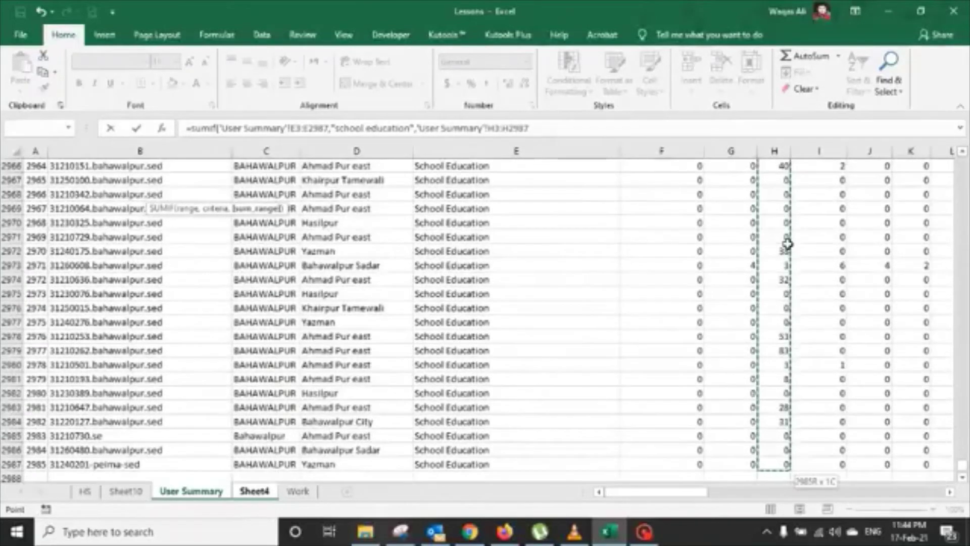
pyautogui.write(')')
pyautogui.press('Return')
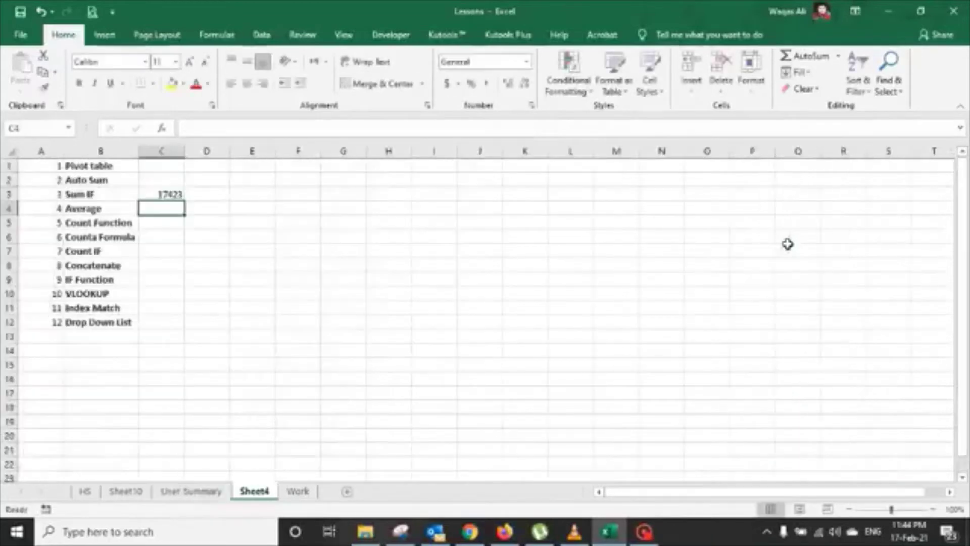
# - Change the SUMIF criterion to BWMC so C3 totals 155
pyautogui.press('Up')
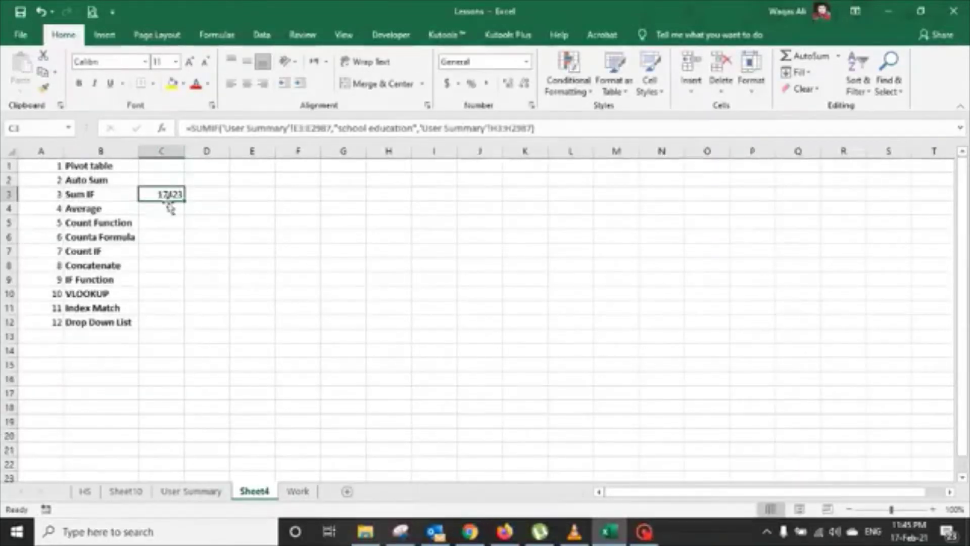
pyautogui.moveTo(338, 128); pyautogui.dragTo(413, 128)
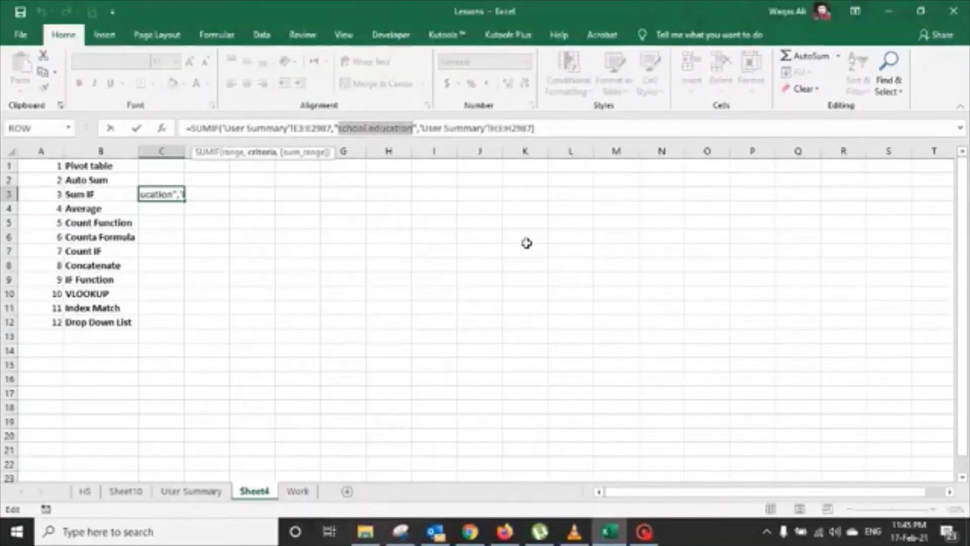
pyautogui.write('bsm')
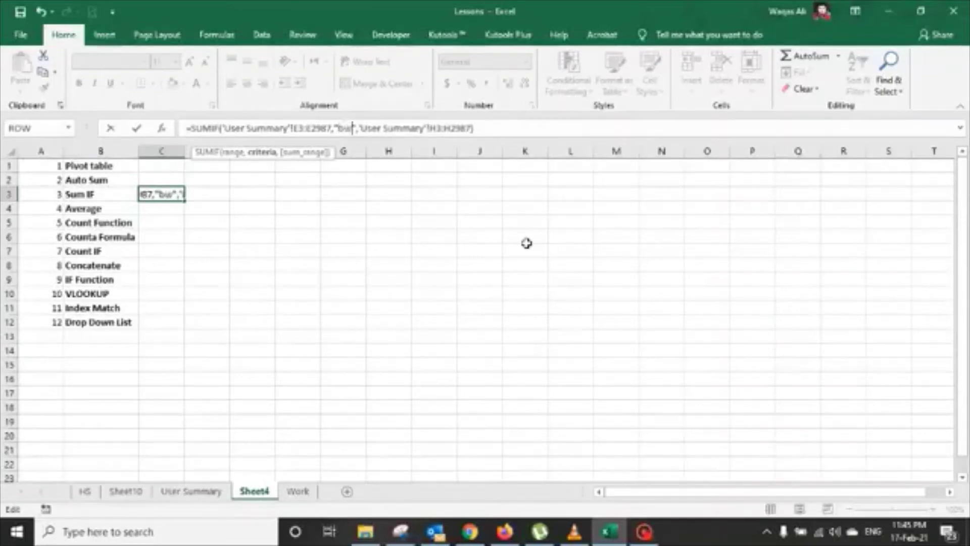
pyautogui.write('c')
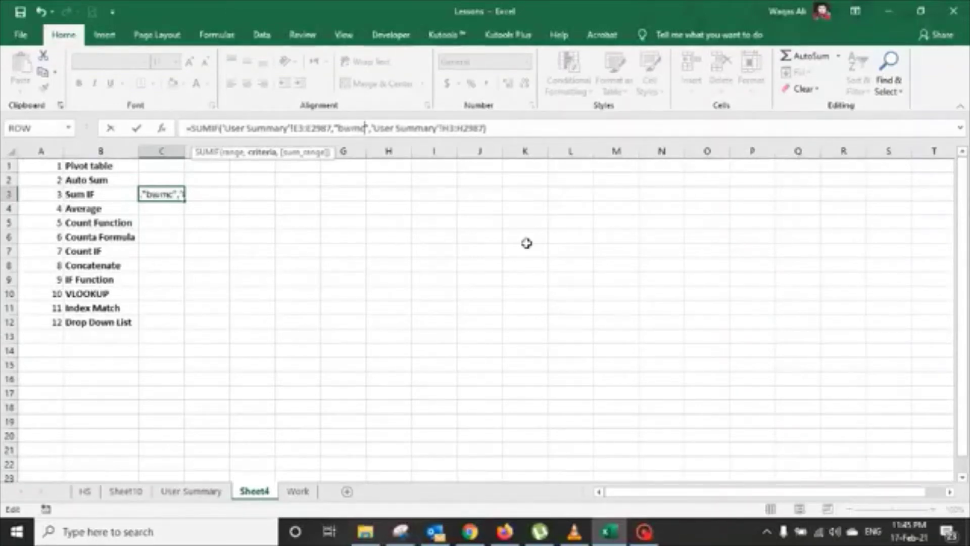
pyautogui.press('Return')
pyautogui.press('Up')
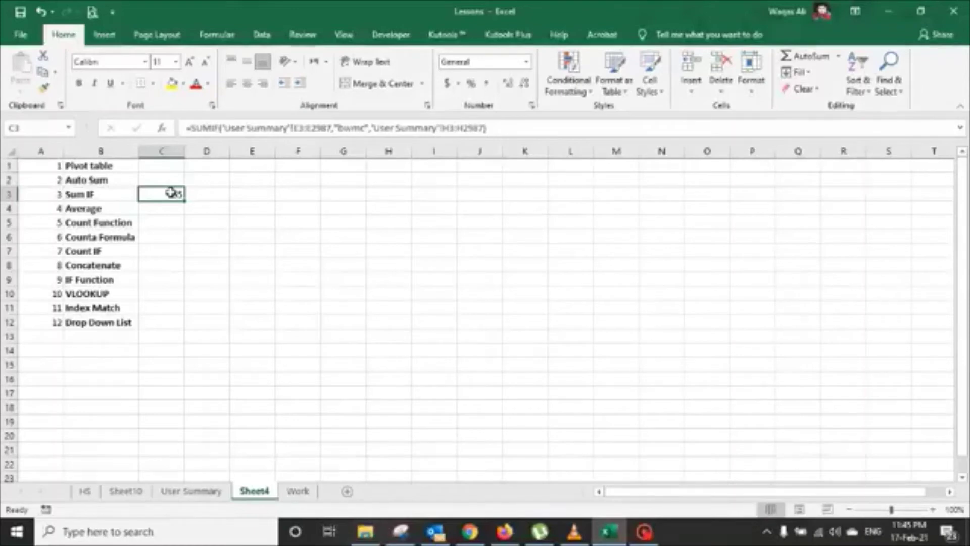
pyautogui.click(298, 491)
# - Start typing =sumifs( in Work cell B3, where admin meets Ahmad Pur east
pyautogui.click(254, 190)
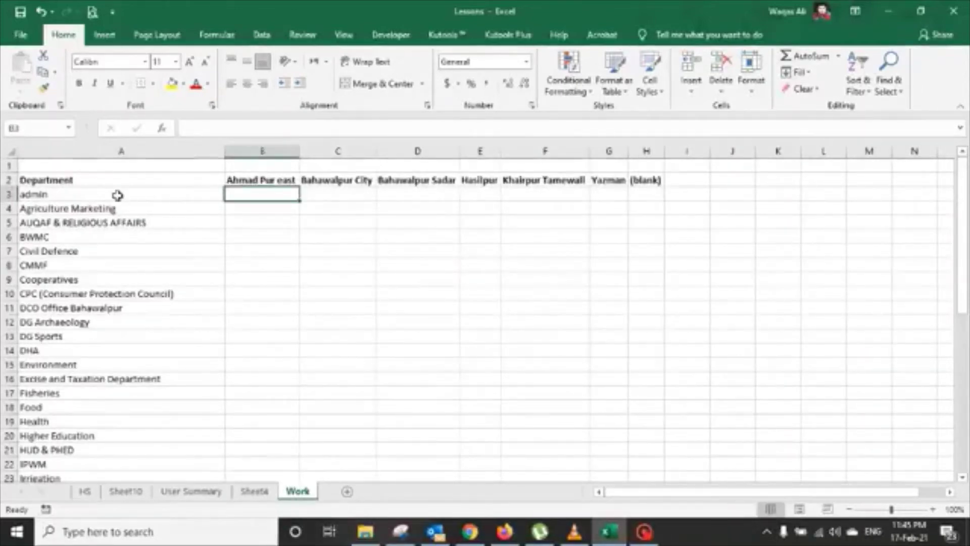
pyautogui.moveTo(117, 195); pyautogui.dragTo(102, 393)
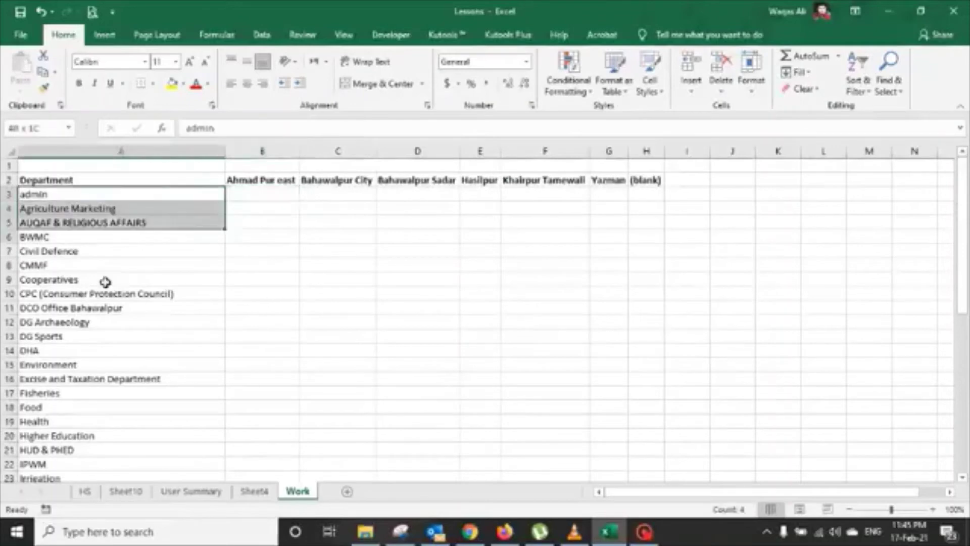
pyautogui.click(270, 194)
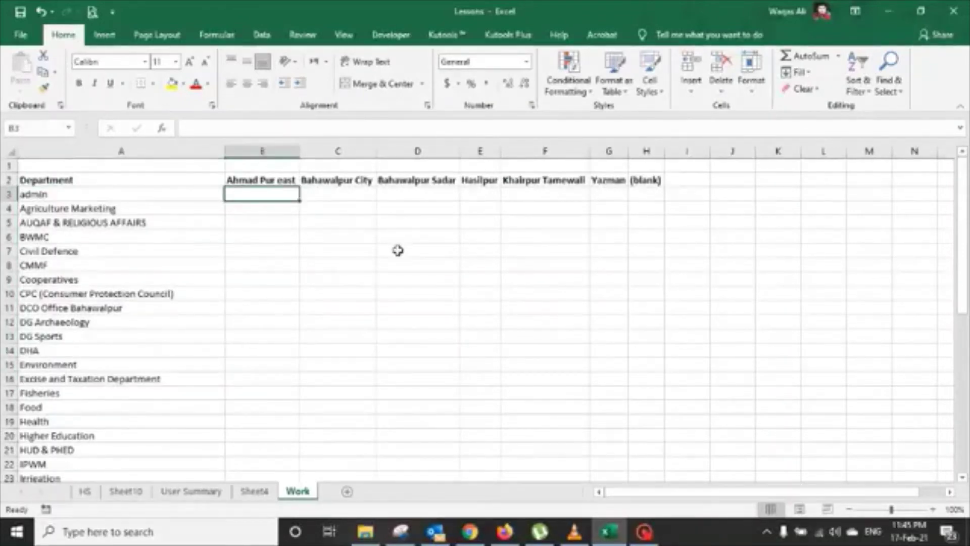
pyautogui.write('=s')
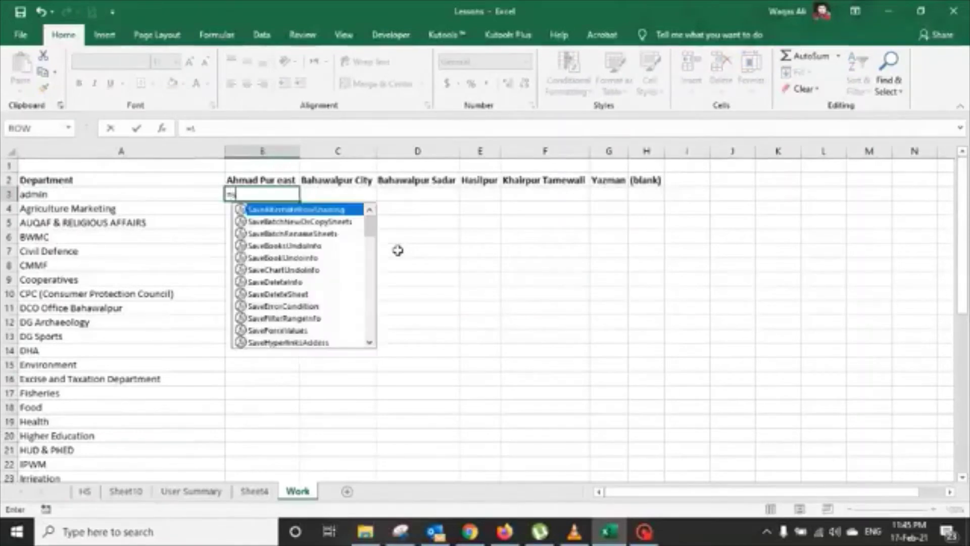
pyautogui.write('umifs')
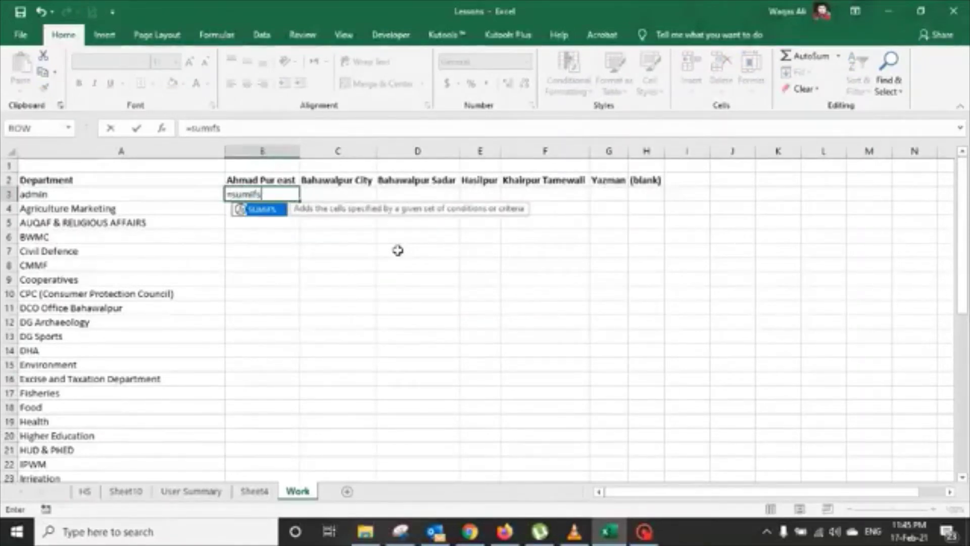
pyautogui.press('BackSpace')
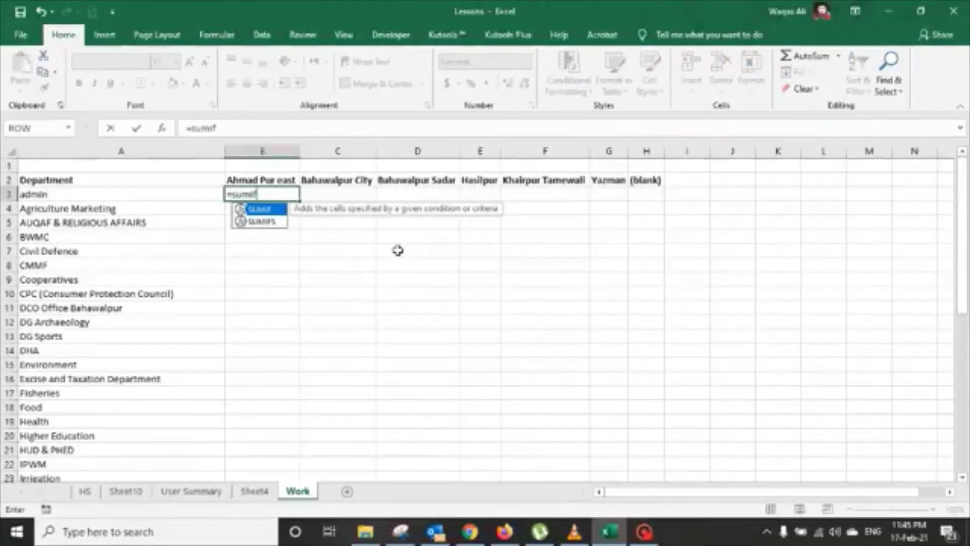
pyautogui.write('s')
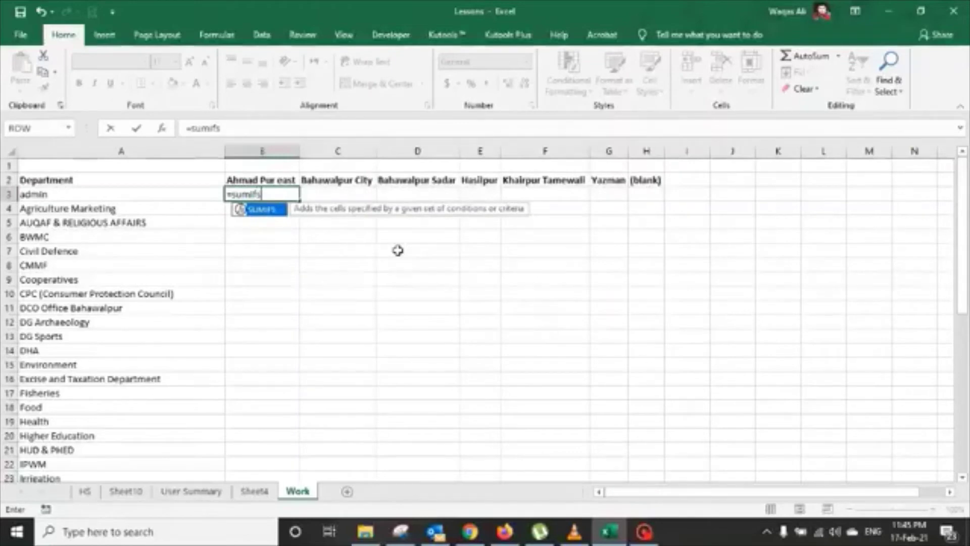
pyautogui.write('(')
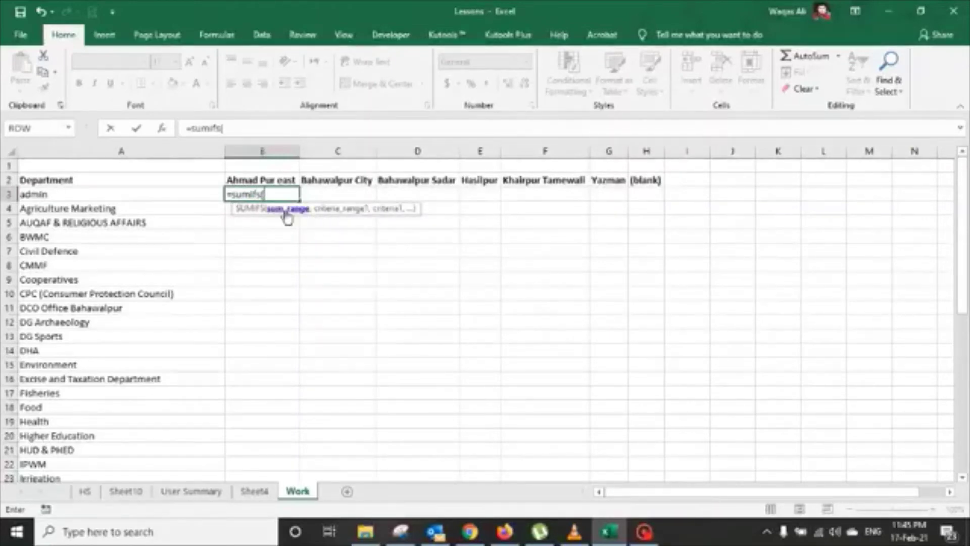
# - Set the SUMIFS sum range to 'User Summary'!H3:H2987
pyautogui.click(208, 498)
pyautogui.click(781, 464)
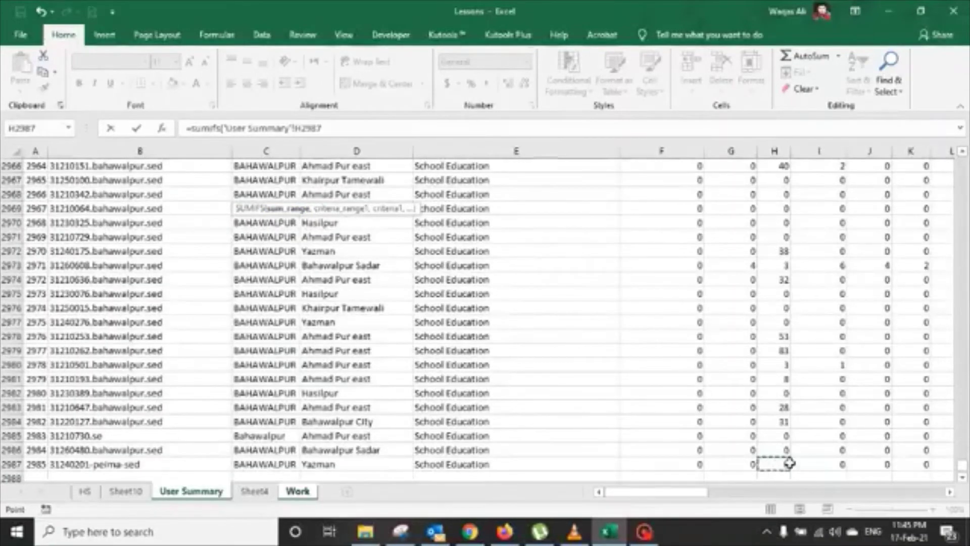
pyautogui.hotkey('ctrl', 'shift', 'Up')
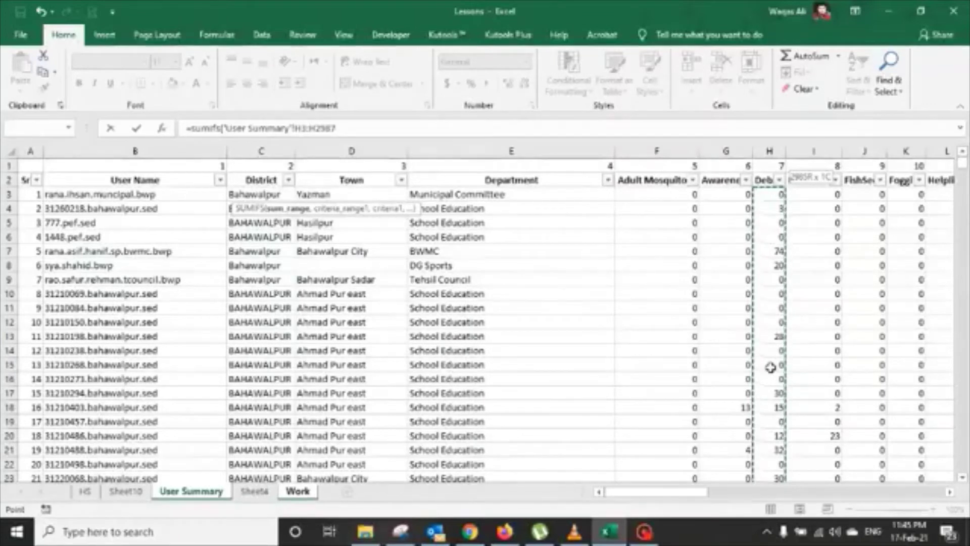
pyautogui.write(',')
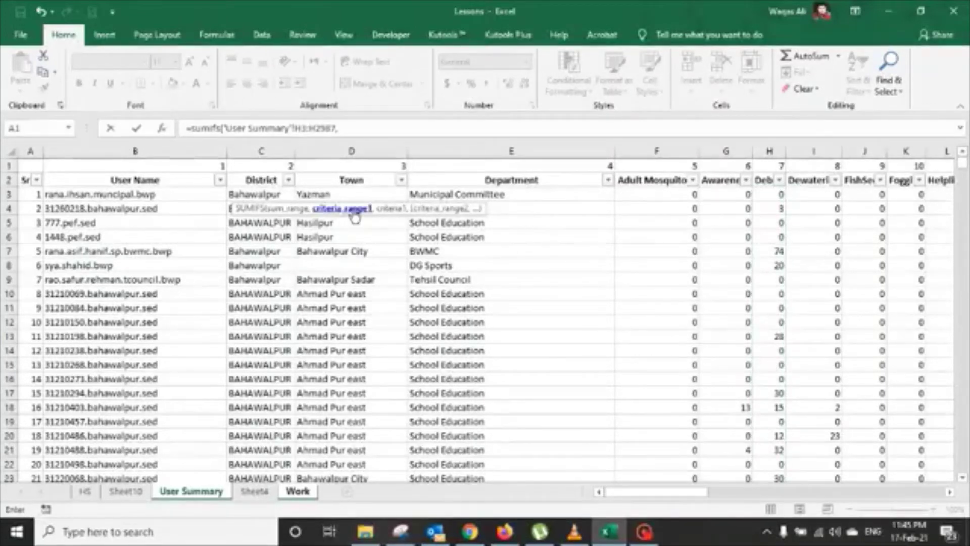
# - Add the Town column D3:D2987 as the first criteria range
pyautogui.moveTo(394, 205); pyautogui.dragTo(393, 157)
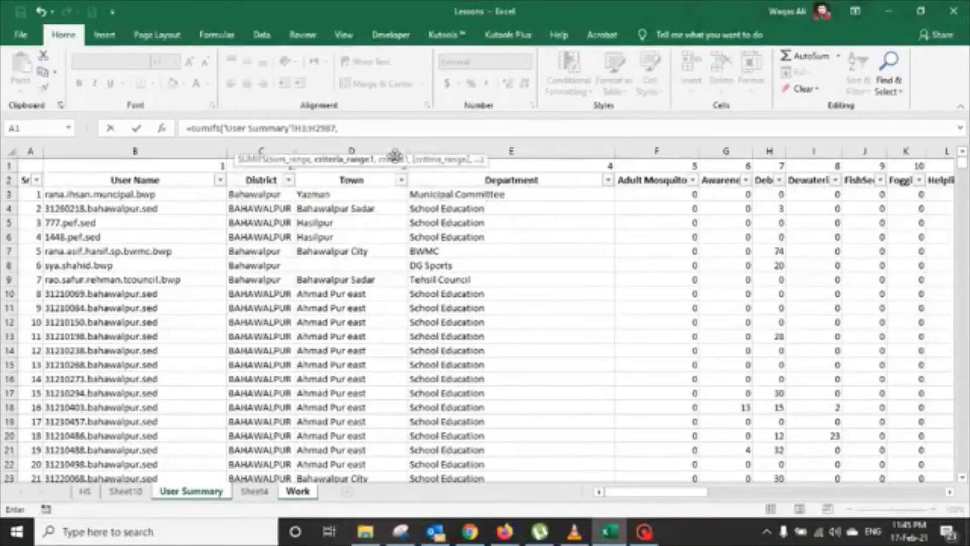
pyautogui.moveTo(351, 194); pyautogui.dragTo(406, 458)
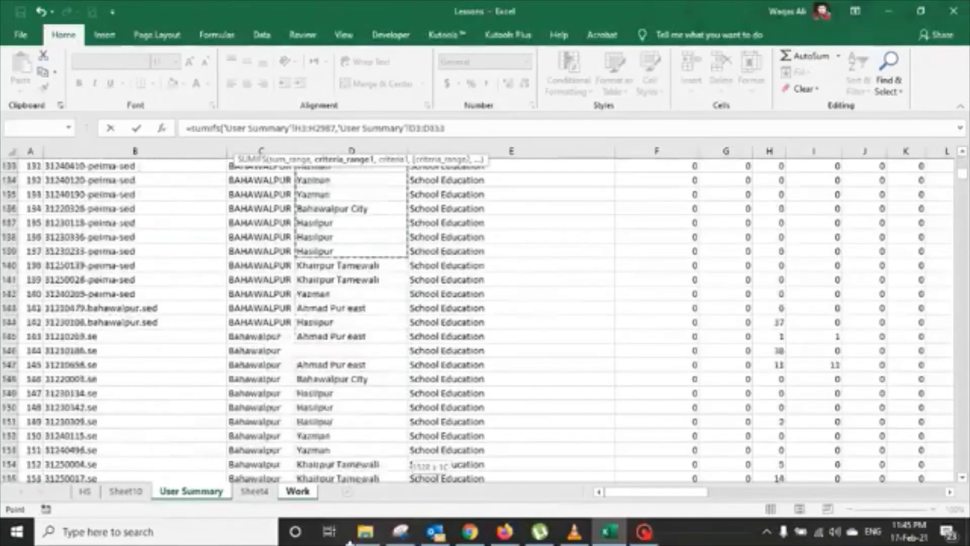
pyautogui.moveTo(345, 542); pyautogui.dragTo(385, 543)
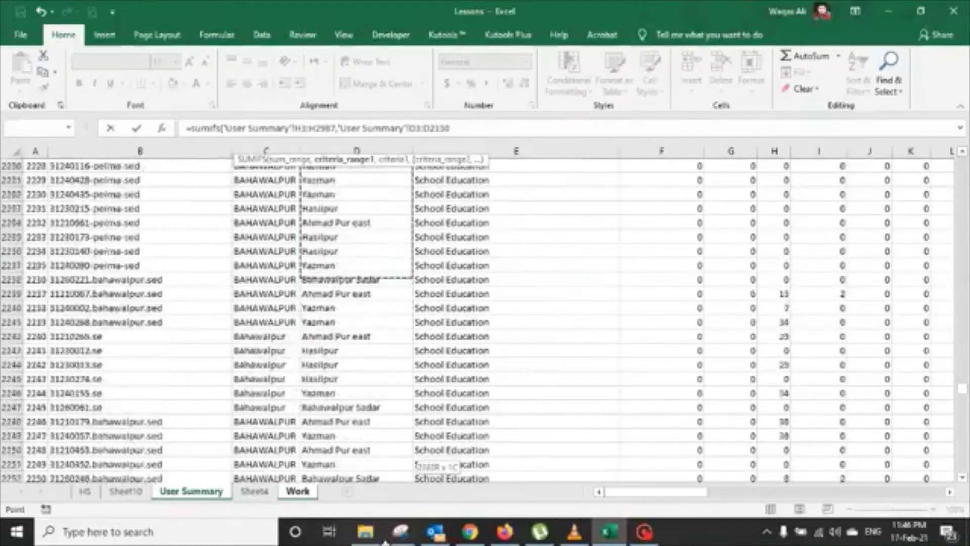
pyautogui.moveTo(385, 542); pyautogui.dragTo(380, 439)
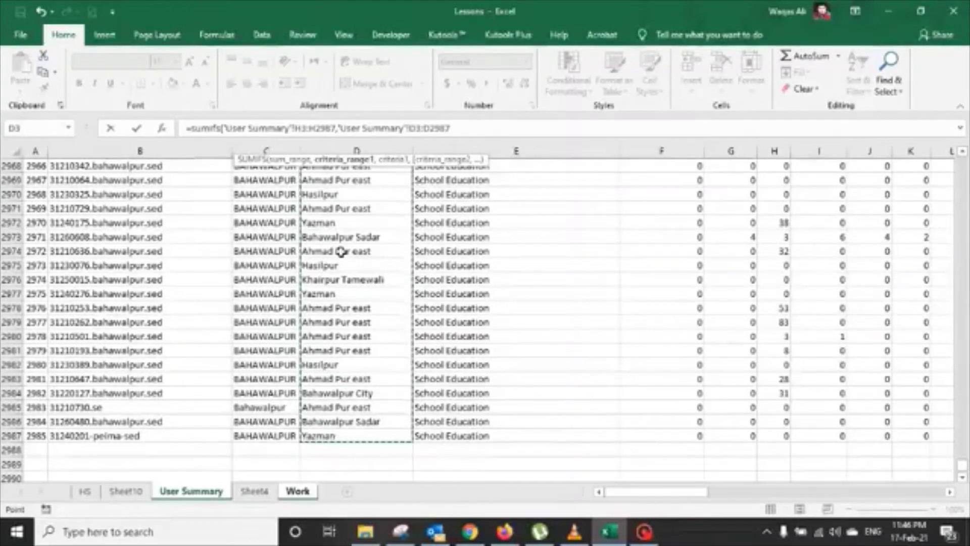
pyautogui.write(',')
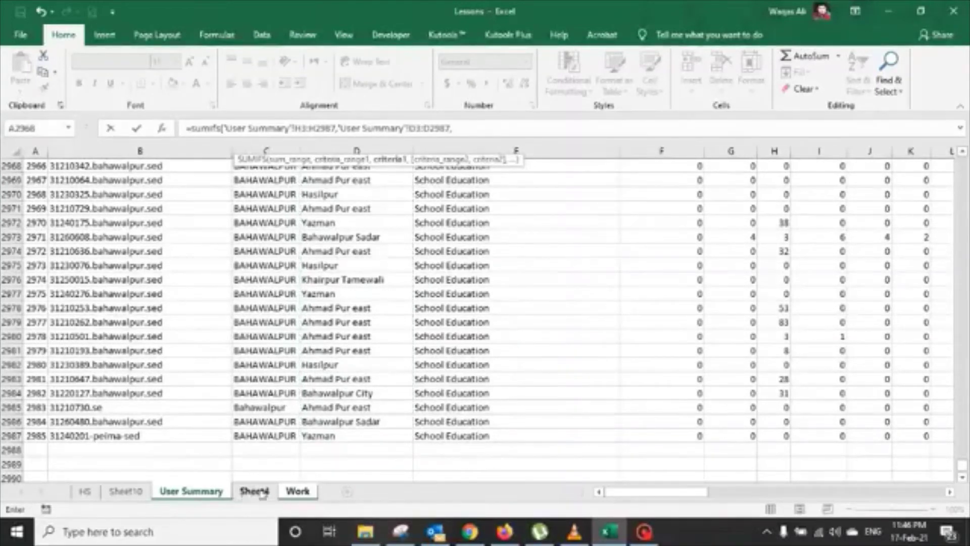
pyautogui.click(297, 493)
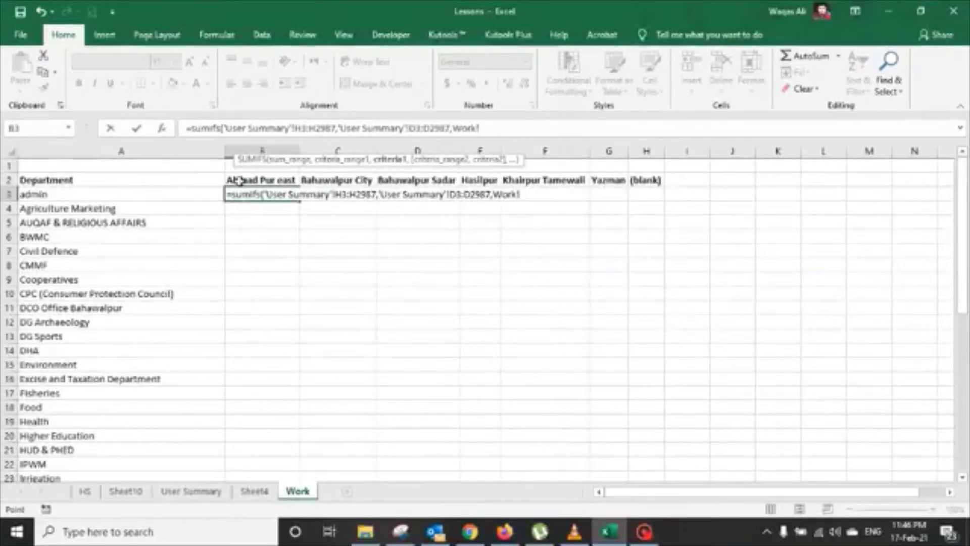
# - Use town header B2 as the first criterion and add 'User Summary'!E3:E2987 as the department range
pyautogui.click(239, 177)
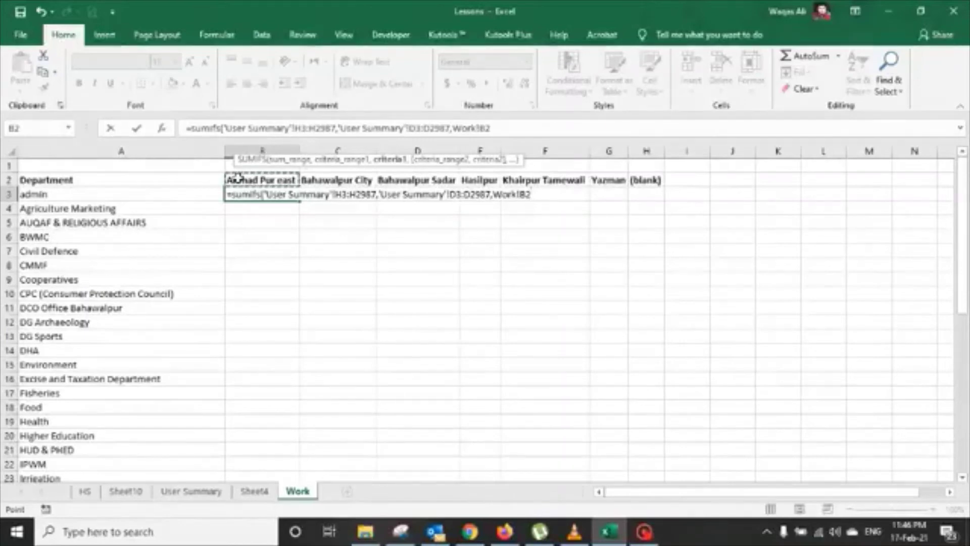
pyautogui.write(',')
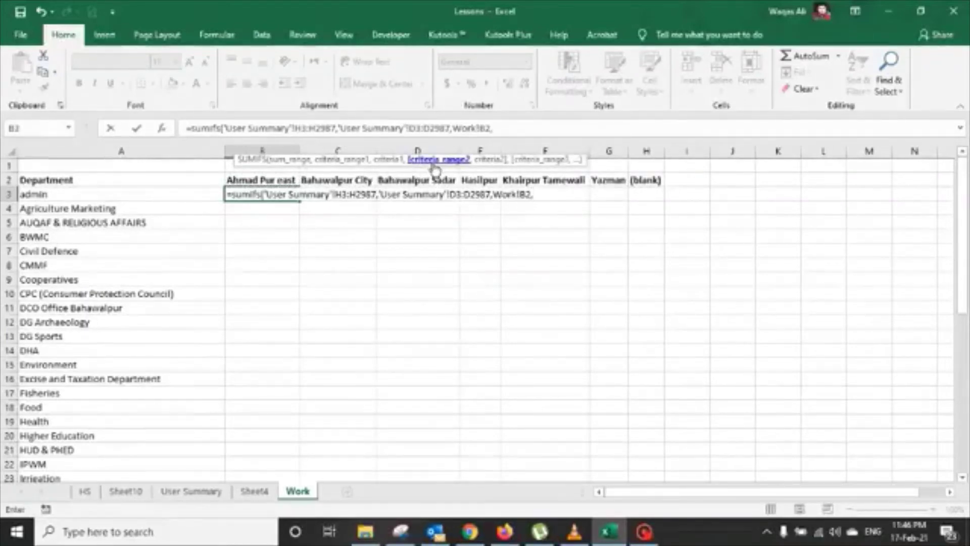
pyautogui.click(191, 491)
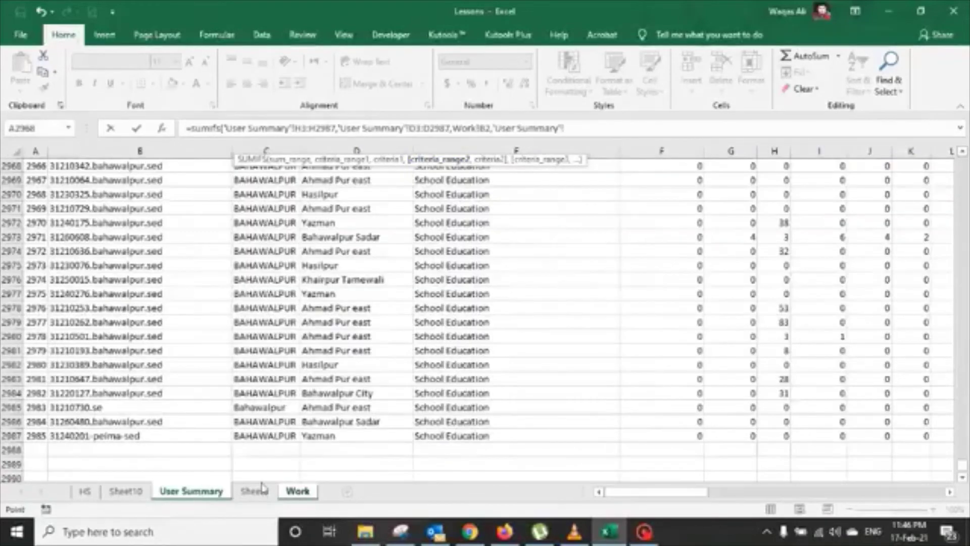
pyautogui.click(433, 438)
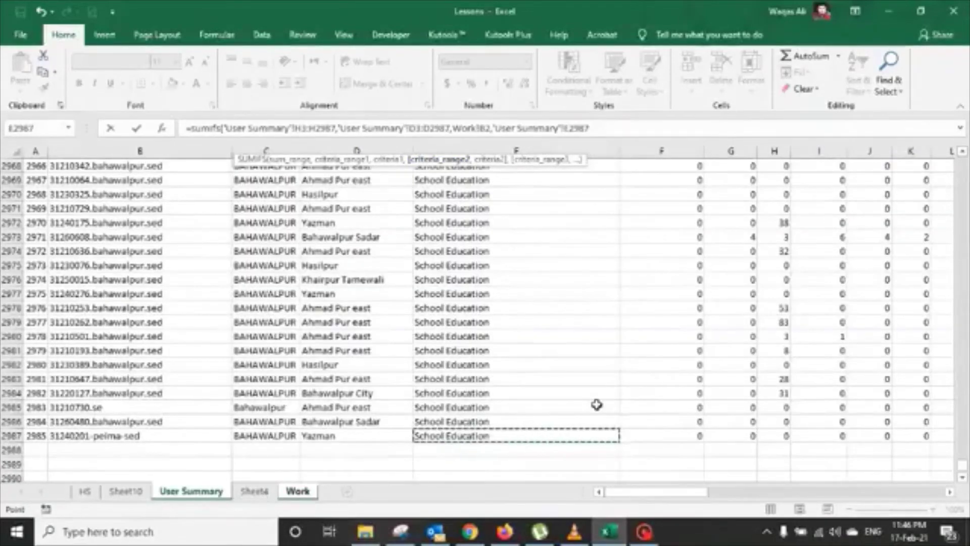
pyautogui.hotkey('ctrl', 'shift', 'Up')
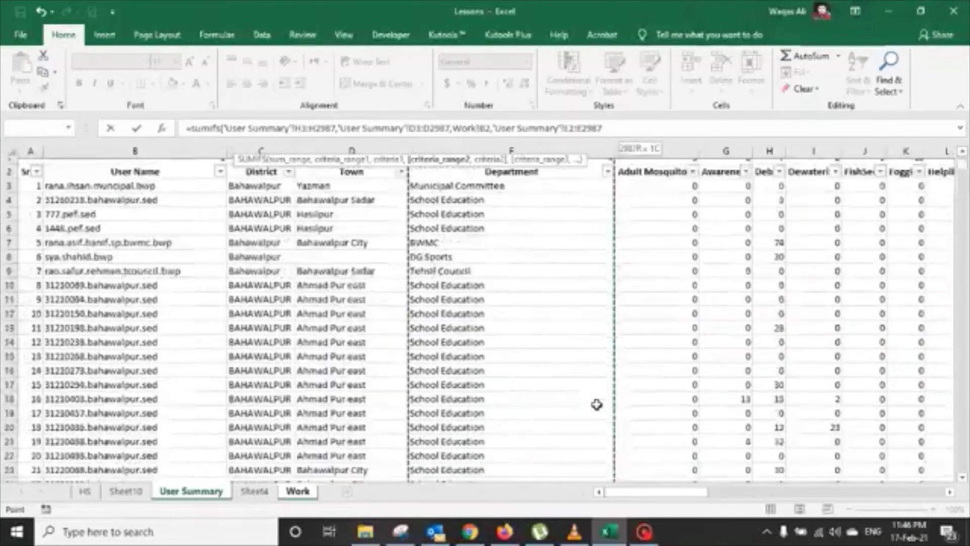
pyautogui.hotkey('shift', 'Down')
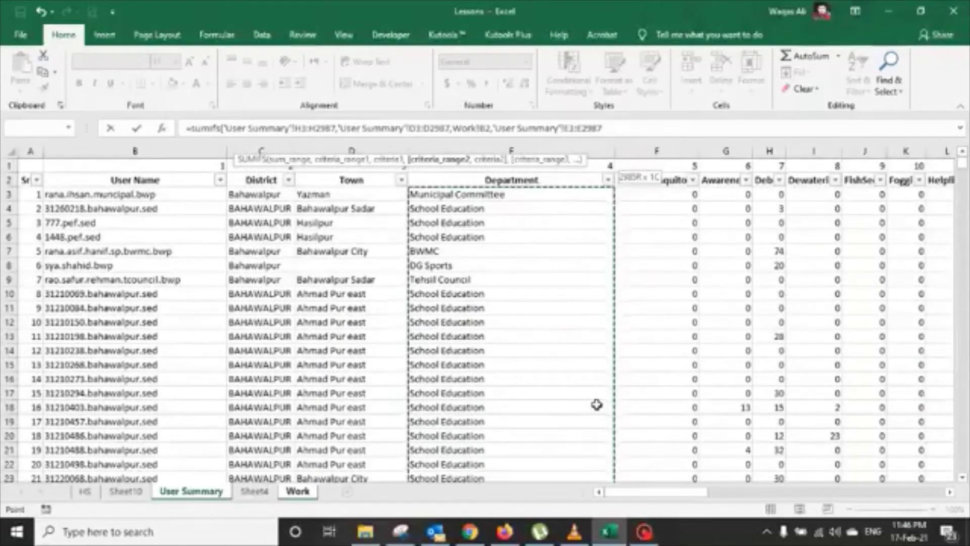
pyautogui.write(',')
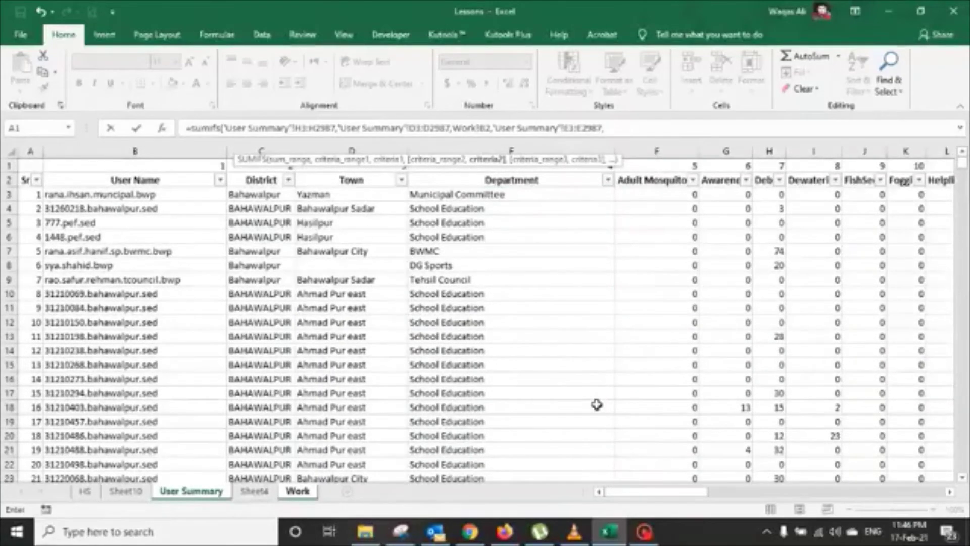
# - Use department A3 as the second criterion and commit the SUMIFS, which returns 0
pyautogui.click(298, 491)
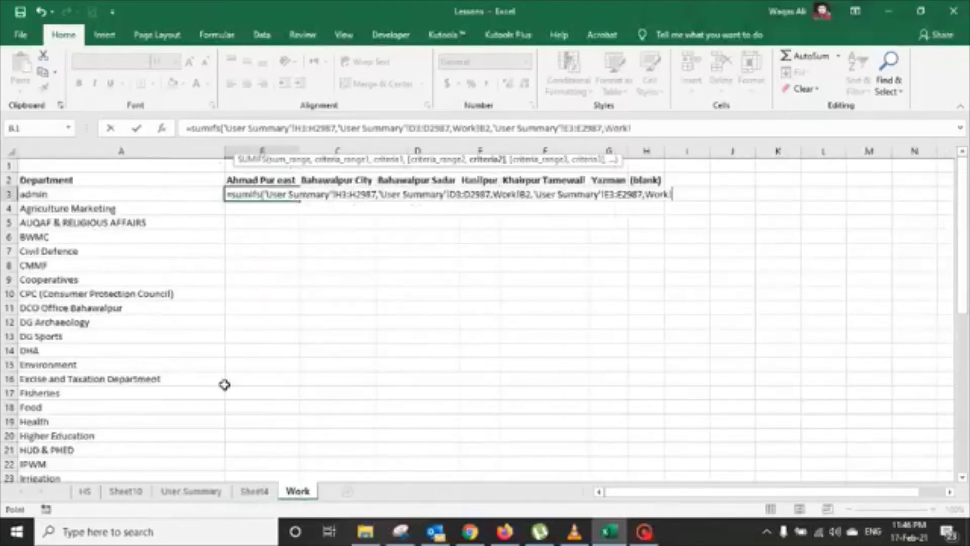
pyautogui.click(48, 197)
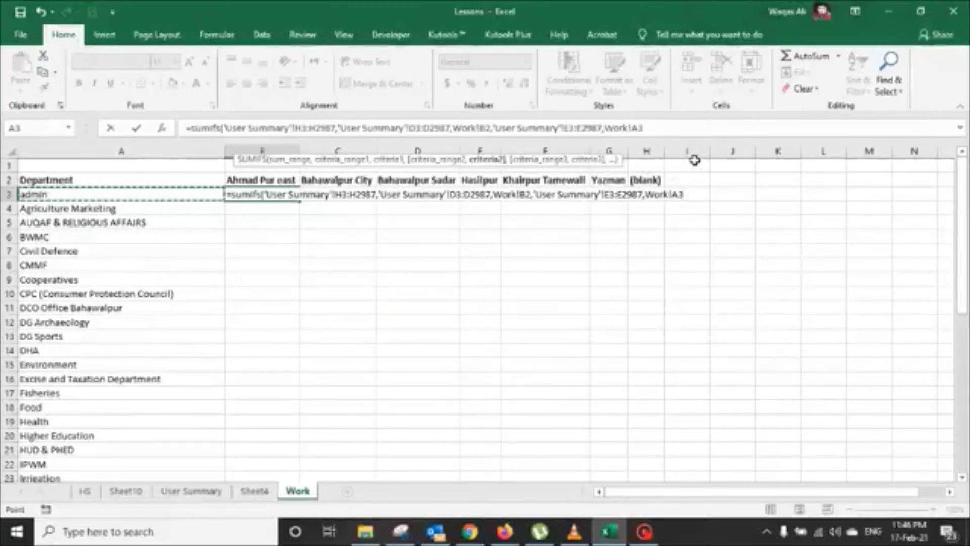
pyautogui.write(')')
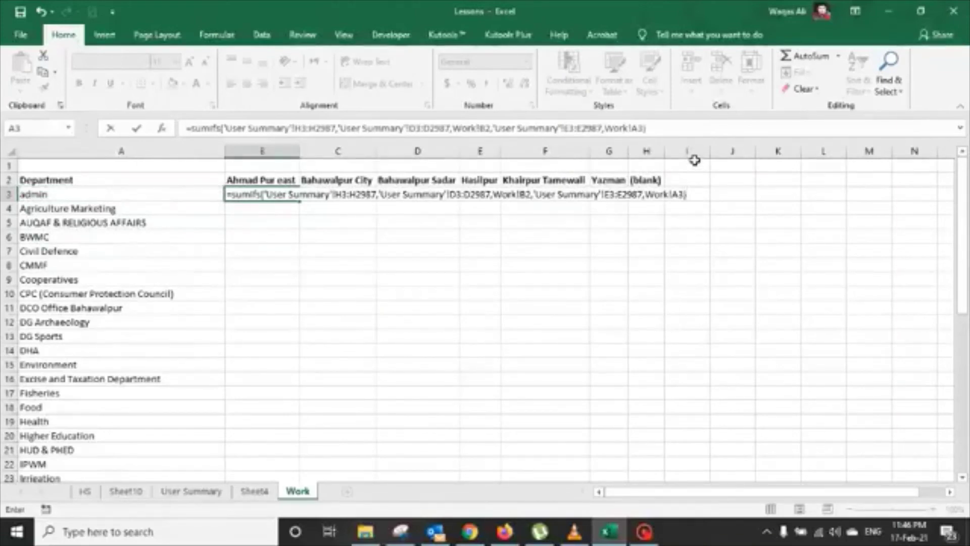
pyautogui.press('Return')
pyautogui.press('Up')
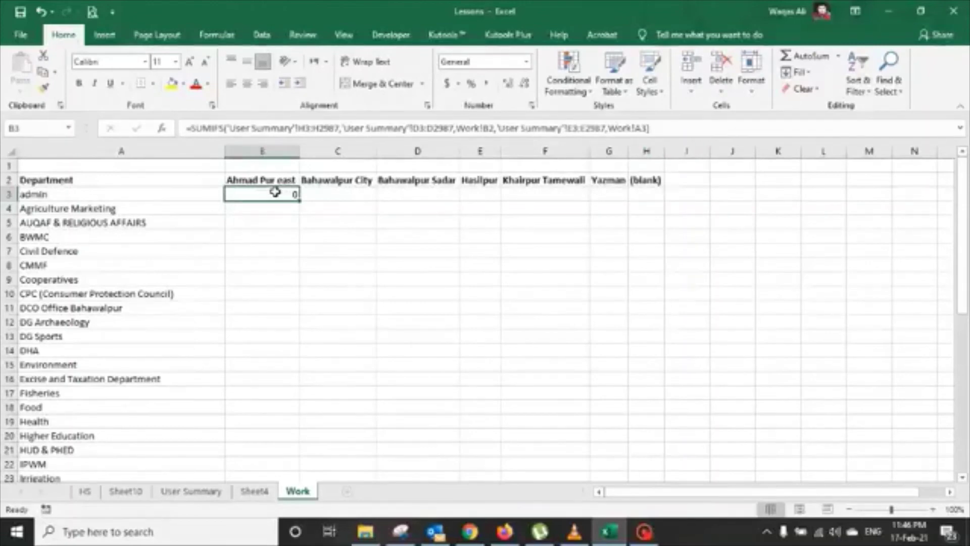
# - In B3's SUMIFS, anchor the sum and town ranges as $H$3:$H$2987 and $D$3:$D$2987
pyautogui.click(150, 194)
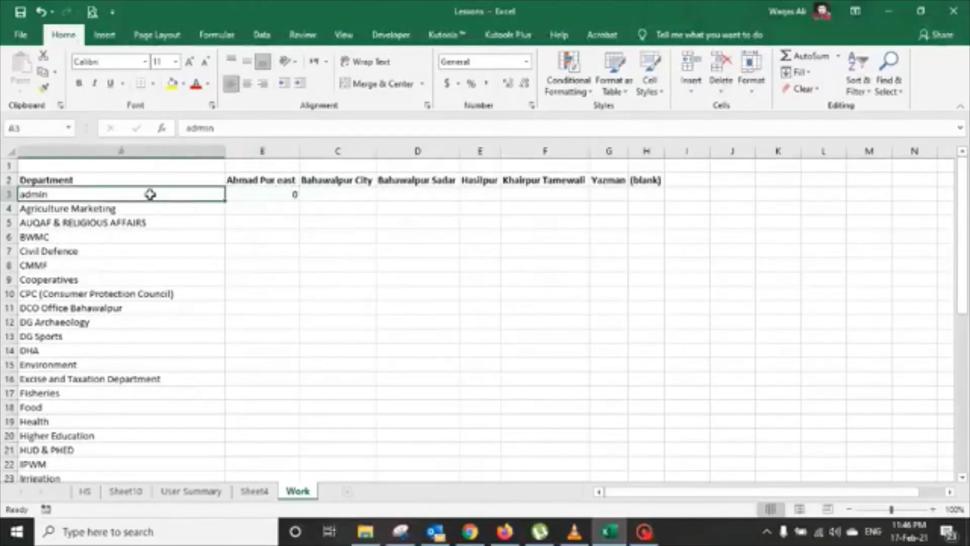
pyautogui.click(260, 188)
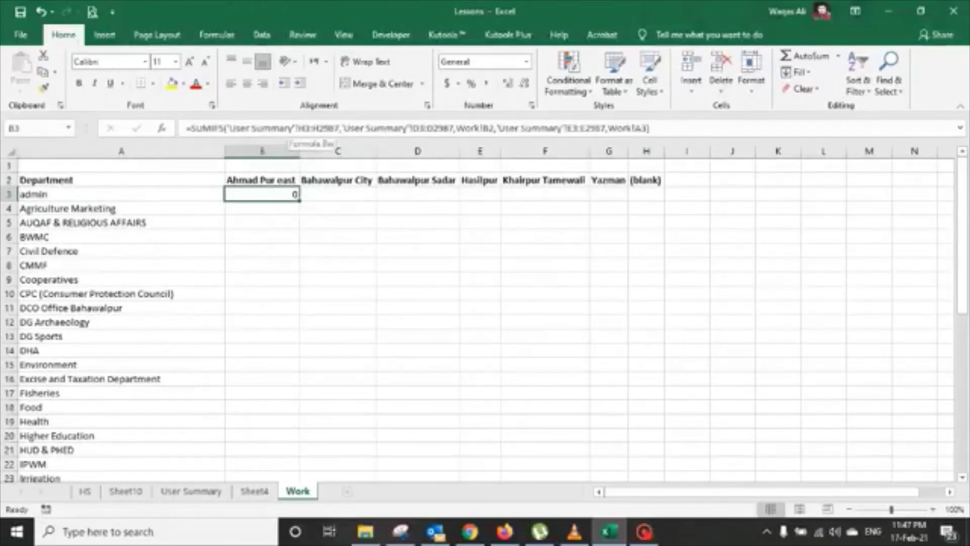
pyautogui.click(305, 128)
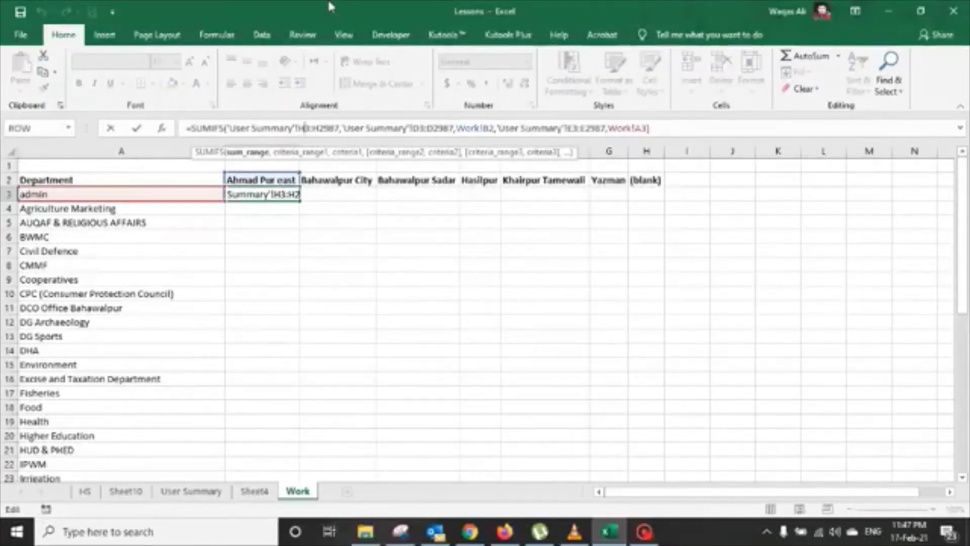
pyautogui.hotkey('ctrl', 'shift', 'Right')
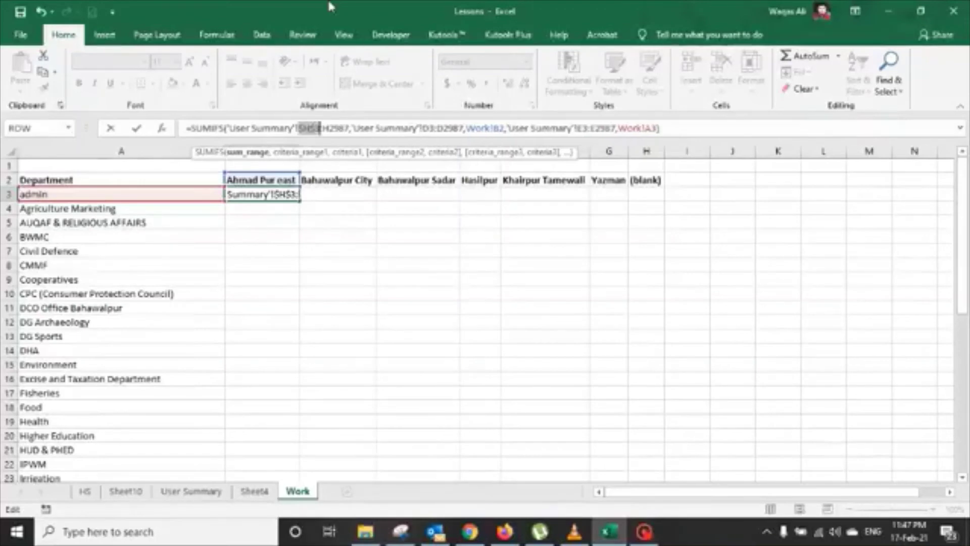
pyautogui.press('F4')
pyautogui.press('Right')
pyautogui.press('Right')
pyautogui.press('Right')
pyautogui.press('Right')
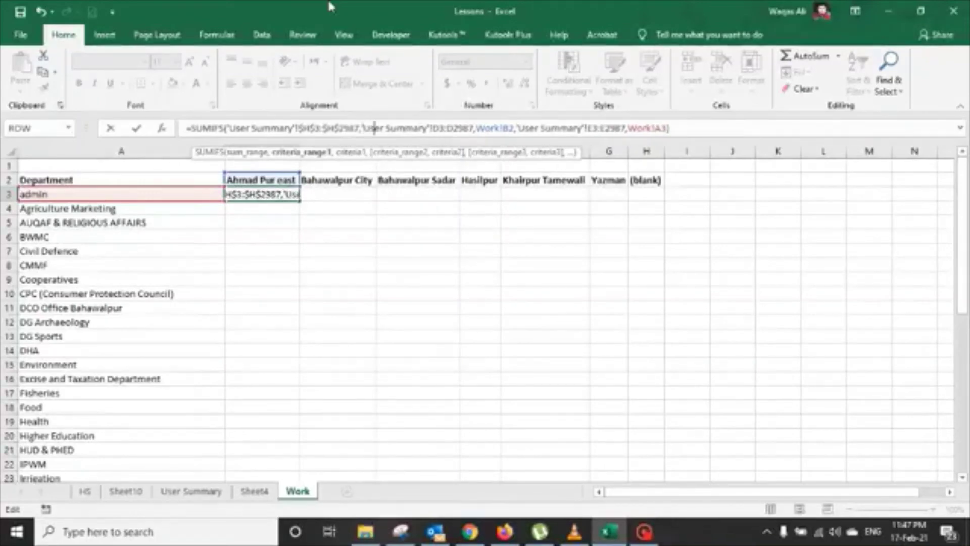
pyautogui.press('Right')
pyautogui.press('Right')
pyautogui.press('Right')
pyautogui.press('Right')
pyautogui.press('Right')
pyautogui.press('Right')
pyautogui.press('Right')
pyautogui.press('Right')
pyautogui.press('Right')
pyautogui.press('F4')
pyautogui.press('Right')
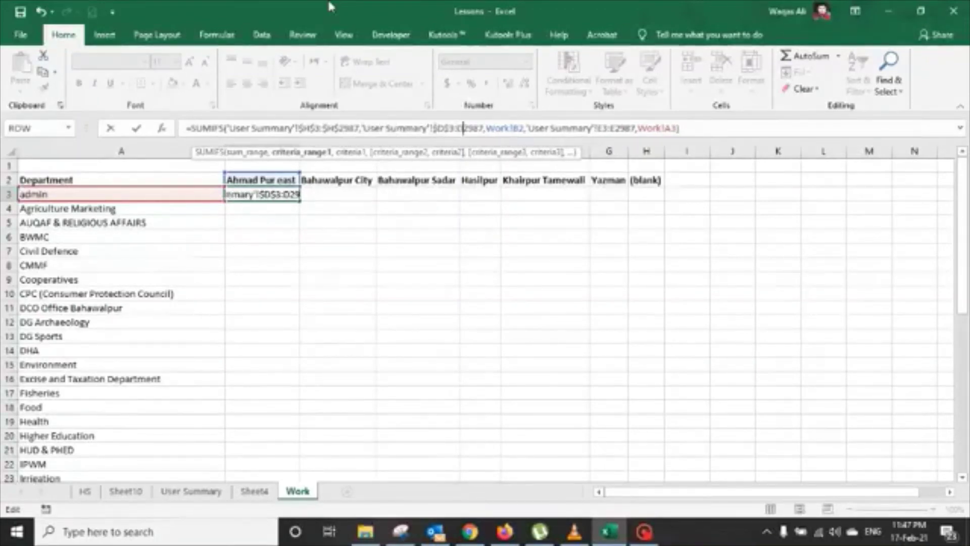
pyautogui.hotkey('ctrl', 'shift', 'Right')
pyautogui.press('F4')
pyautogui.press('Right')
pyautogui.press('Right')
pyautogui.press('Right')
pyautogui.press('Right')
pyautogui.press('Right')
pyautogui.press('Right')
# - Make the town header B$2 row-locked, anchor $E$3:$E$2987, and make A3 mixed
pyautogui.press('Left')
pyautogui.press('Left')
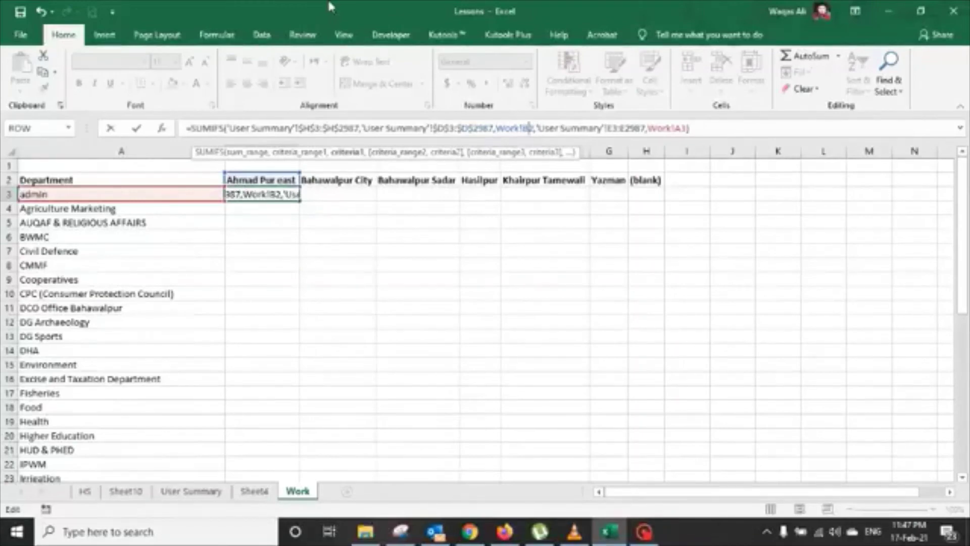
pyautogui.press('F4')
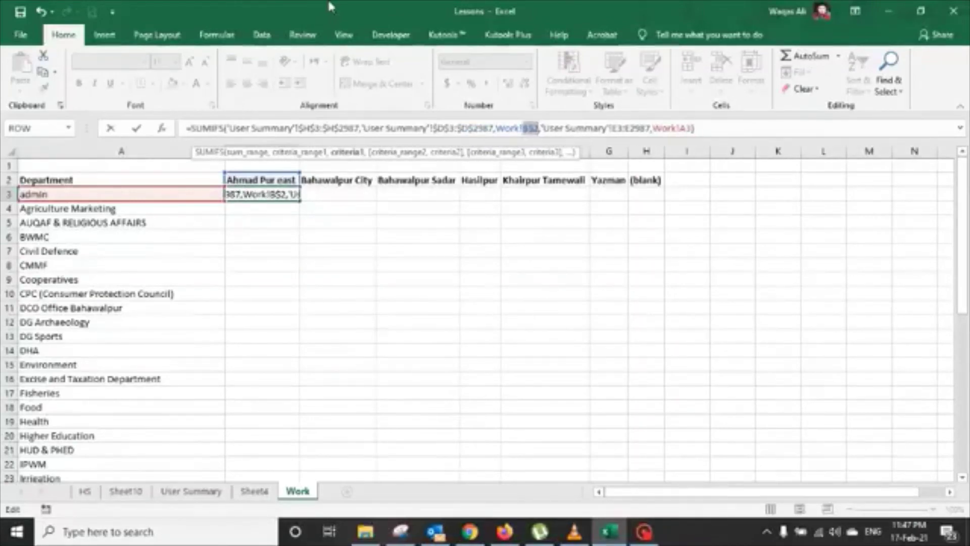
pyautogui.press('F4')
pyautogui.press('Right')
pyautogui.press('Right')
pyautogui.press('Right')
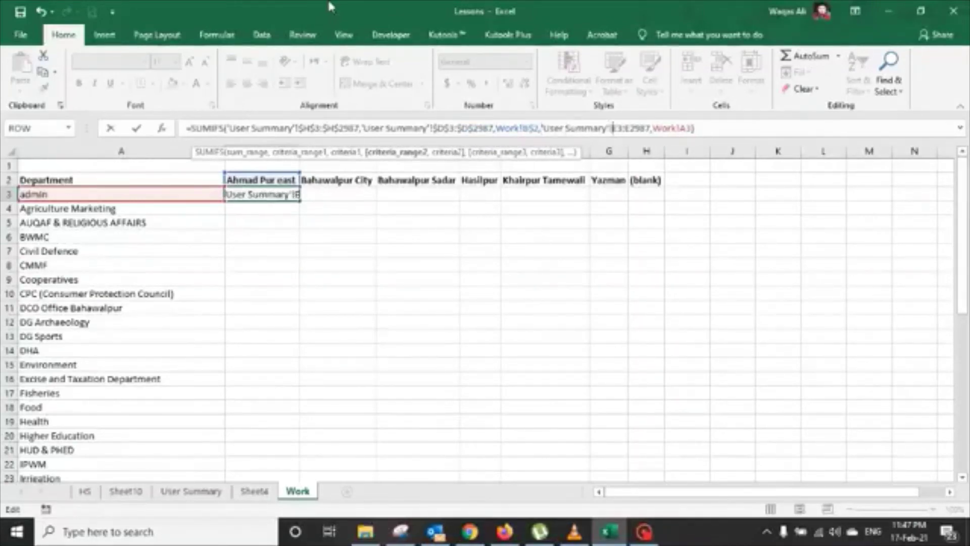
pyautogui.press('F4')
pyautogui.press('Right')
pyautogui.press('Right')
pyautogui.press('Right')
pyautogui.press('Right')
pyautogui.press('Right')
pyautogui.press('Right')
pyautogui.press('Right')
pyautogui.press('Right')
pyautogui.press('Right')
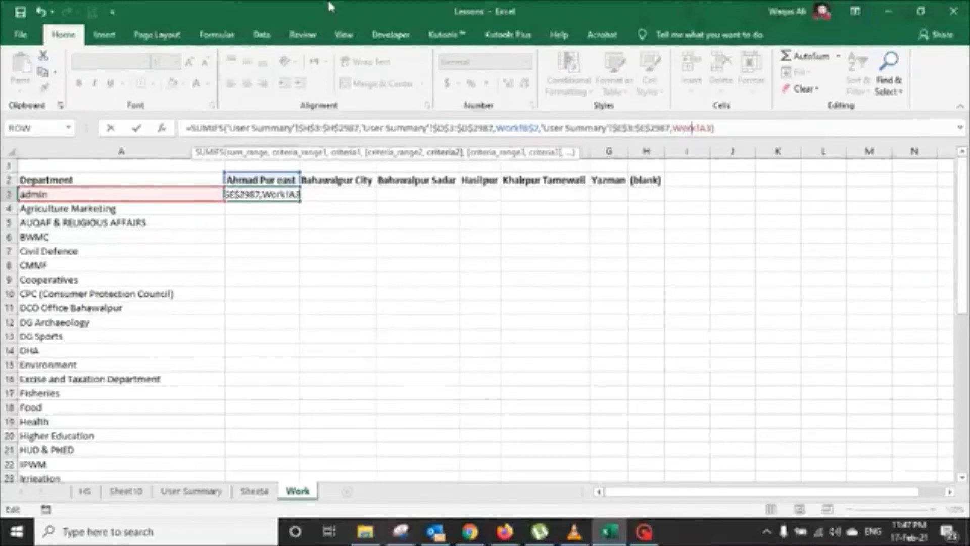
pyautogui.press('F4')
pyautogui.press('F4')
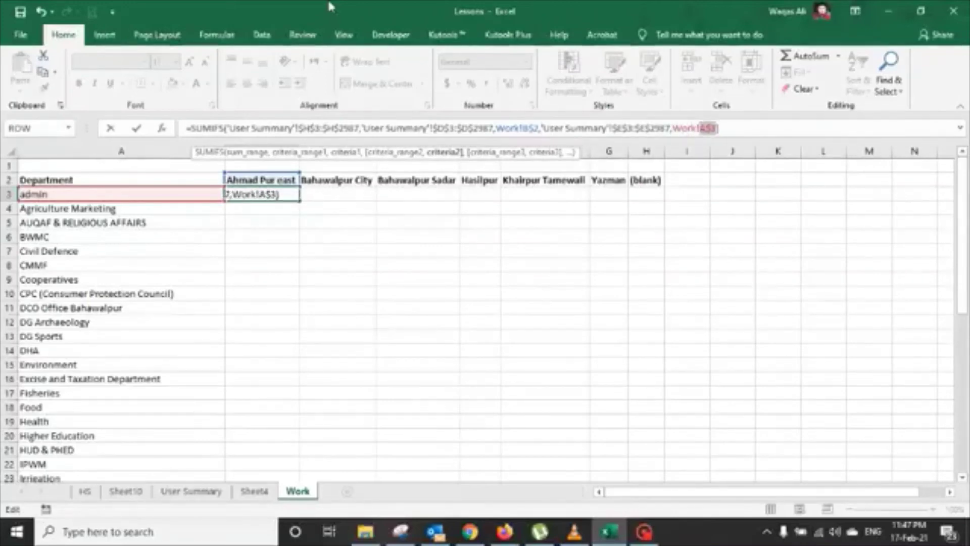
# - Fill B3's SUMIFS formula down column B to the Transport row 44
pyautogui.press('Up')
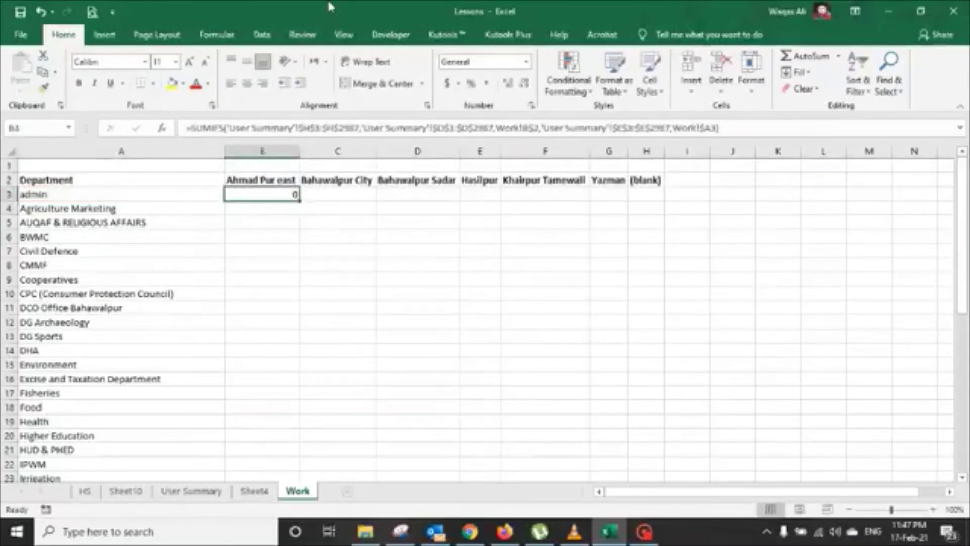
pyautogui.hotkey('shift', 'Down')
pyautogui.hotkey('shift', 'Down')
pyautogui.hotkey('shift', 'Down')
pyautogui.hotkey('shift', 'Down')
pyautogui.hotkey('shift', 'Down')
pyautogui.hotkey('shift', 'Down')
pyautogui.hotkey('shift', 'Down')
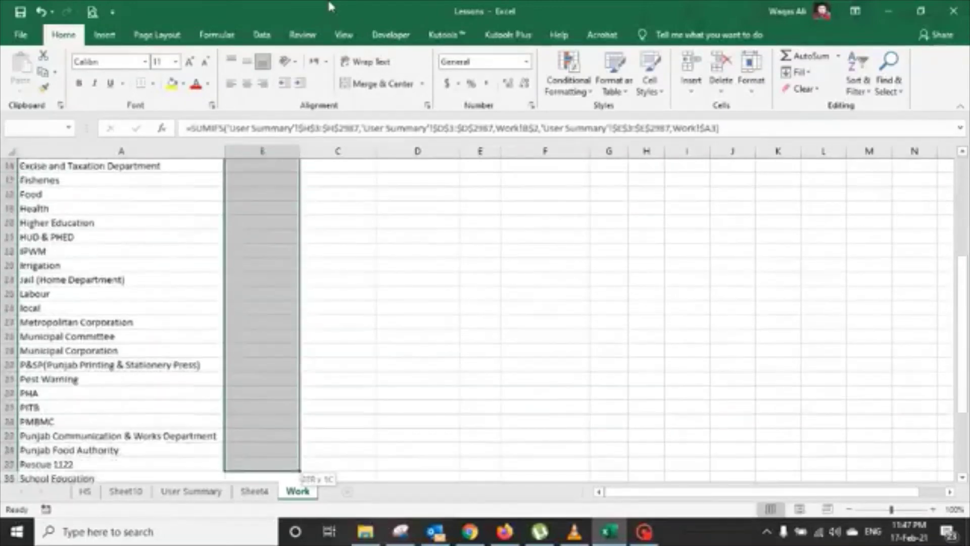
pyautogui.moveTo(262, 472); pyautogui.dragTo(300, 477)
pyautogui.hotkey('shift', 'Up')
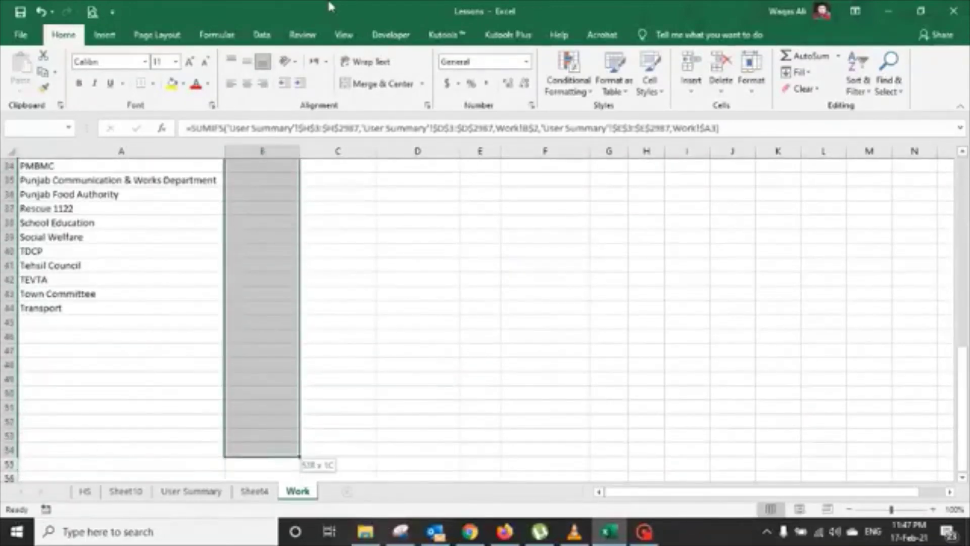
pyautogui.hotkey('shift', 'Up')
pyautogui.hotkey('shift', 'Up')
pyautogui.hotkey('shift', 'Up')
pyautogui.hotkey('shift', 'Down')
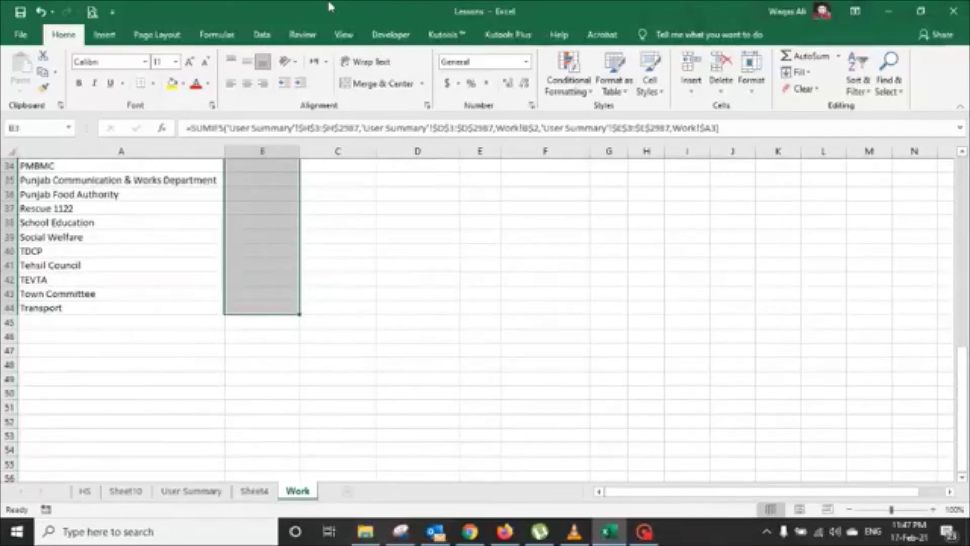
pyautogui.hotkey('ctrl', 'd')
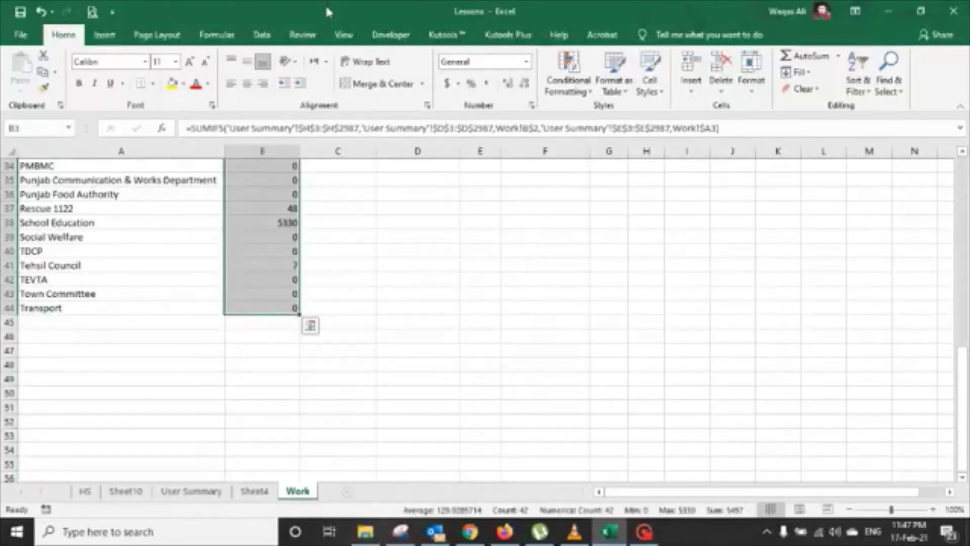
# - Re-enter each column B formula from DCO Office Bahawalpur (now 1) down to Metropolitan Corporation
pyautogui.scroll(4, 273, 354)
pyautogui.scroll(4, 256, 326)
pyautogui.scroll(3, 258, 288)
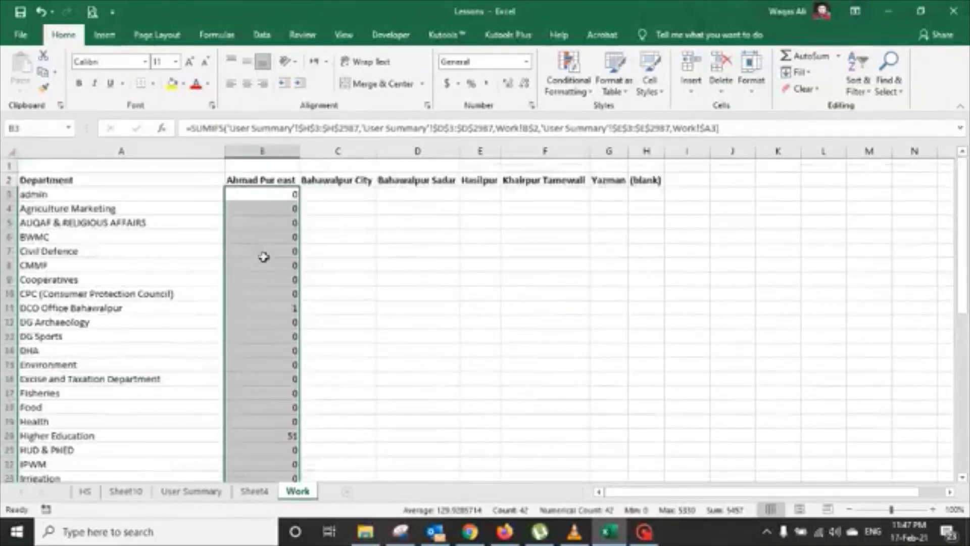
pyautogui.click(273, 310)
pyautogui.press('F2')
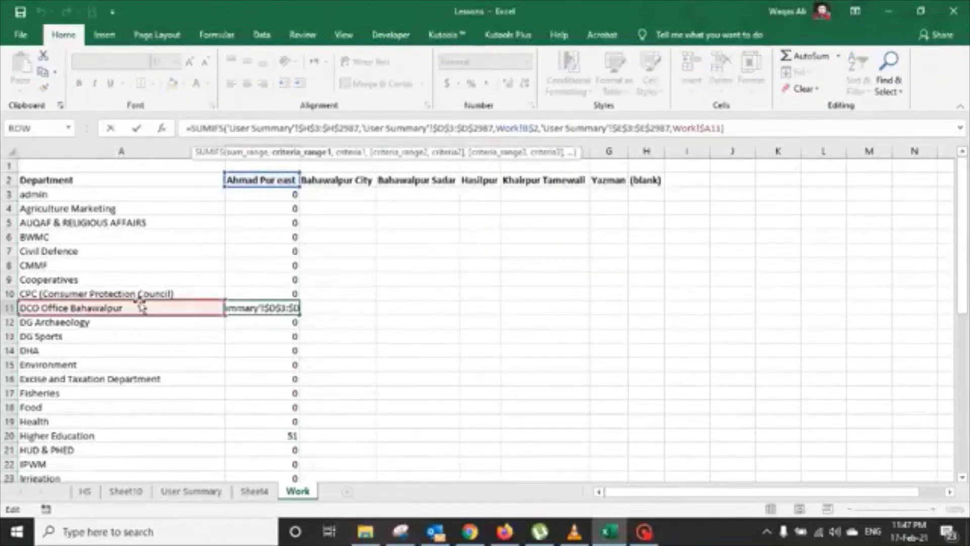
pyautogui.press('Return')
pyautogui.press('Down')
pyautogui.press('Down')
pyautogui.press('Down')
pyautogui.press('Down')
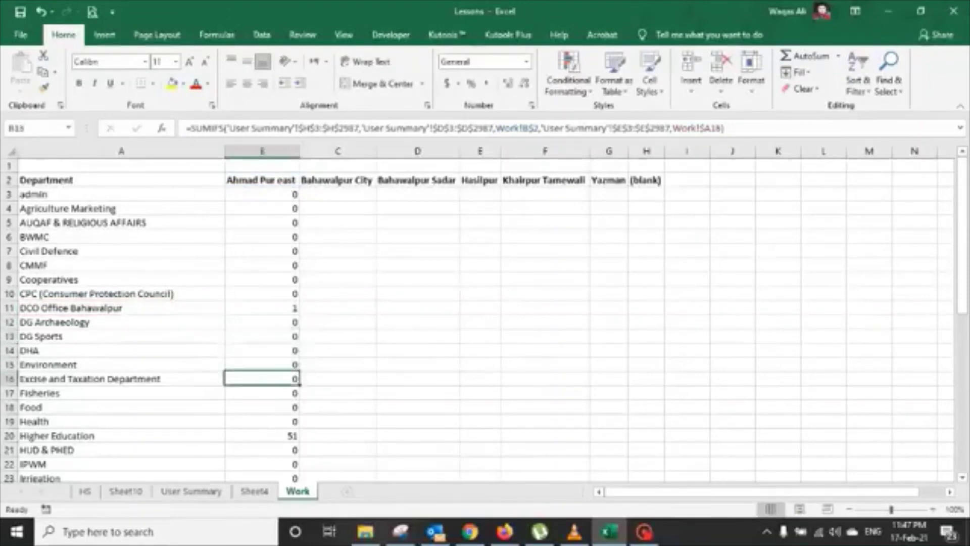
pyautogui.press('F2')
pyautogui.press('Return')
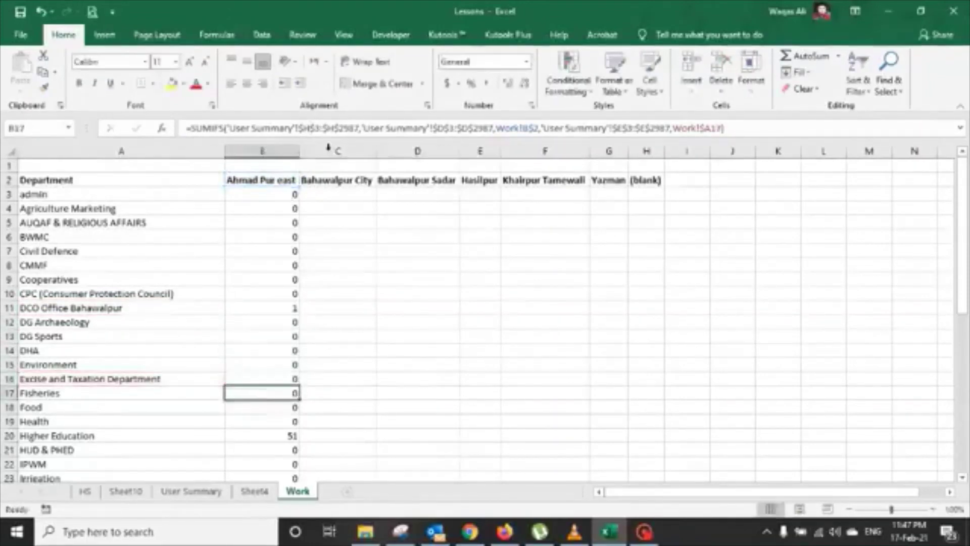
pyautogui.press('Down')
pyautogui.press('Down')
pyautogui.press('F2')
pyautogui.press('Return')
pyautogui.press('Down')
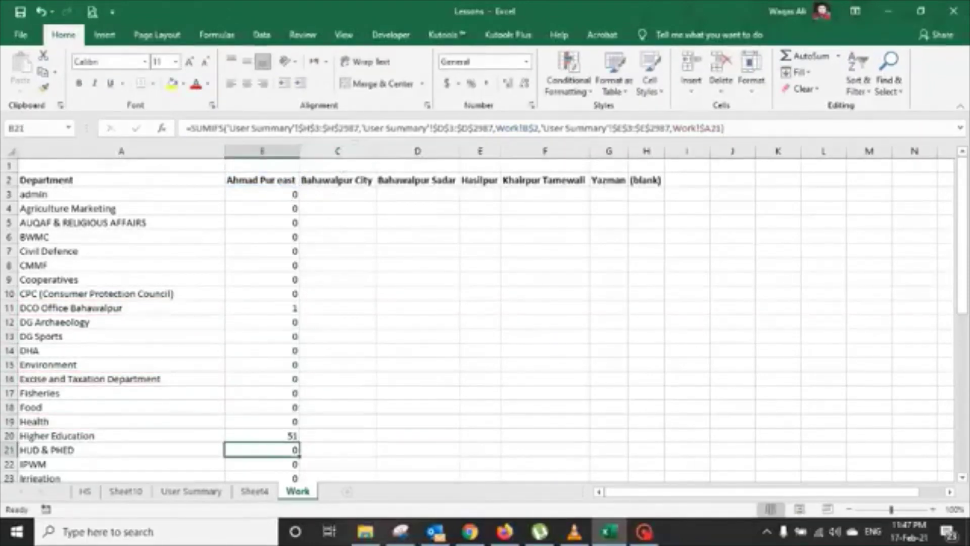
pyautogui.press('F2')
pyautogui.press('Return')
pyautogui.press('Down')
pyautogui.press('Down')
pyautogui.press('F2')
pyautogui.press('Return')
pyautogui.press('Down')
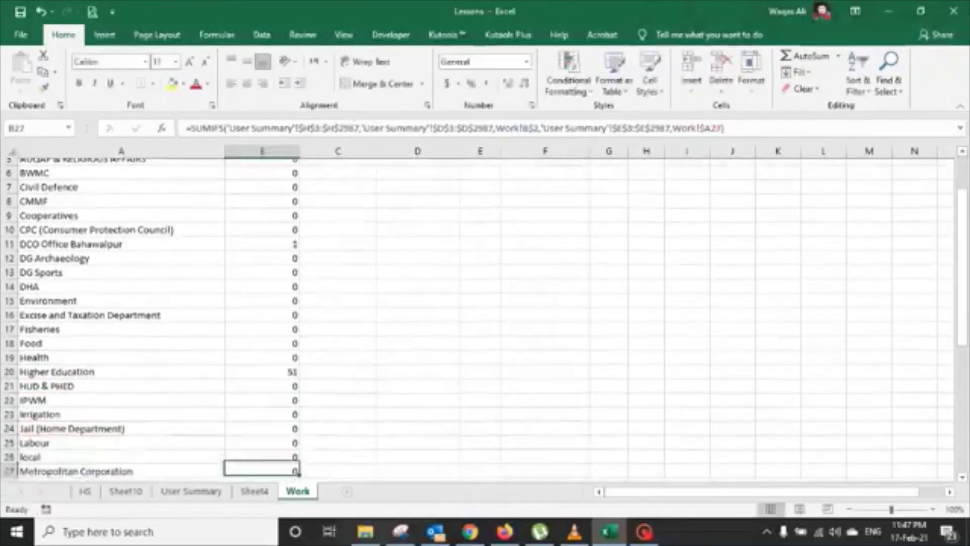
pyautogui.press('Down')
pyautogui.press('F2')
pyautogui.press('Return')
pyautogui.press('Down')
pyautogui.click(337, 306)
# - Copy B3's SUMIFS formula across row 3 to every town through H3
pyautogui.scroll(3, 335, 348)
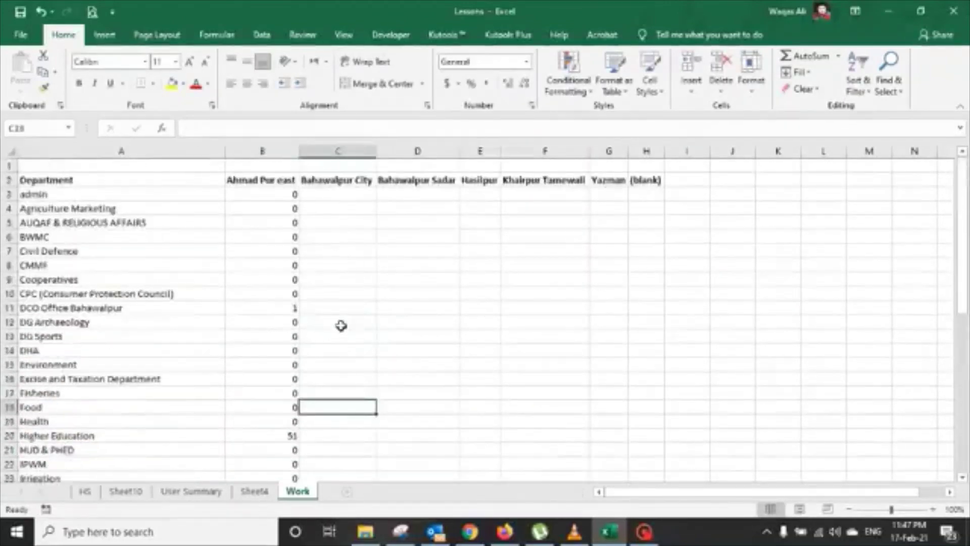
pyautogui.click(337, 195)
pyautogui.click(273, 196)
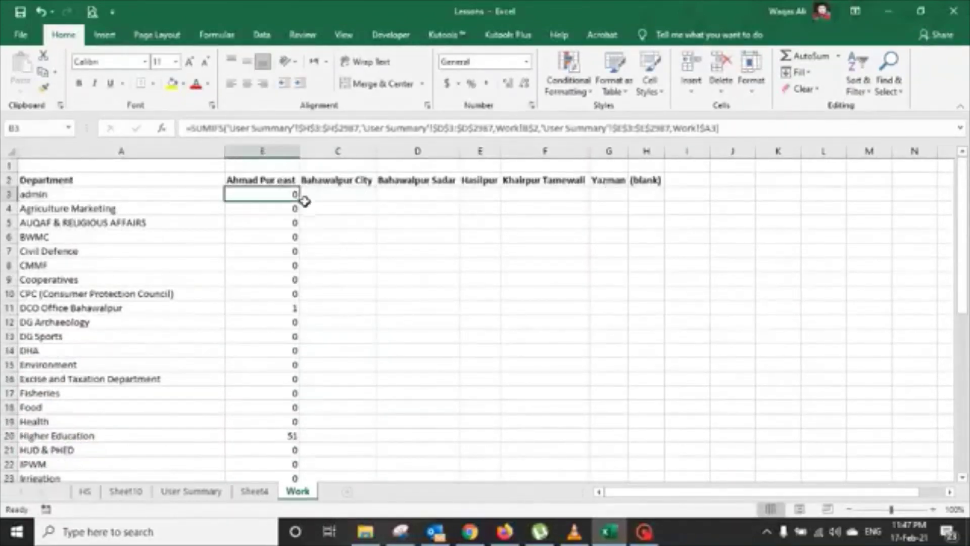
pyautogui.moveTo(300, 204); pyautogui.dragTo(657, 212)
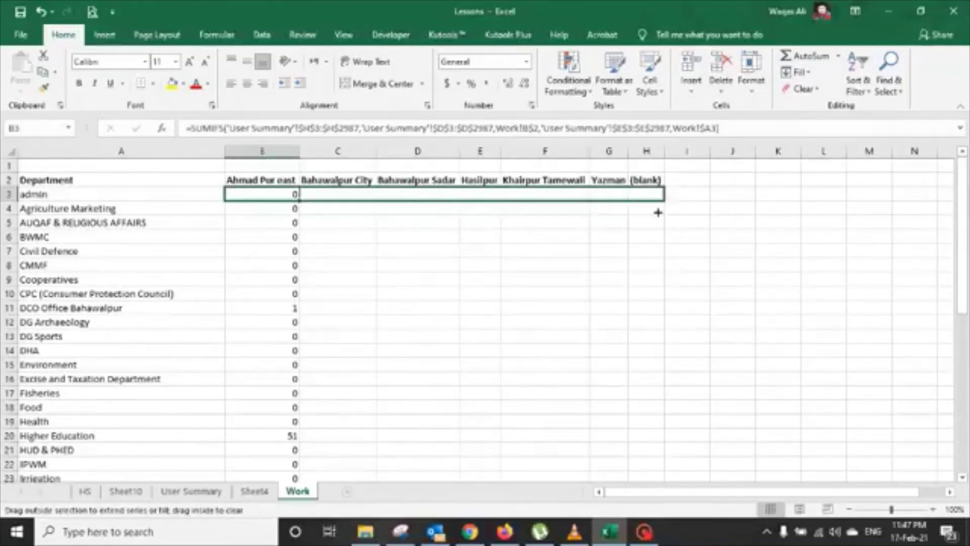
# - Check and re-enter row 3 formulas from Bahawalpur City through Khairpur Tamewali
pyautogui.click(372, 198)
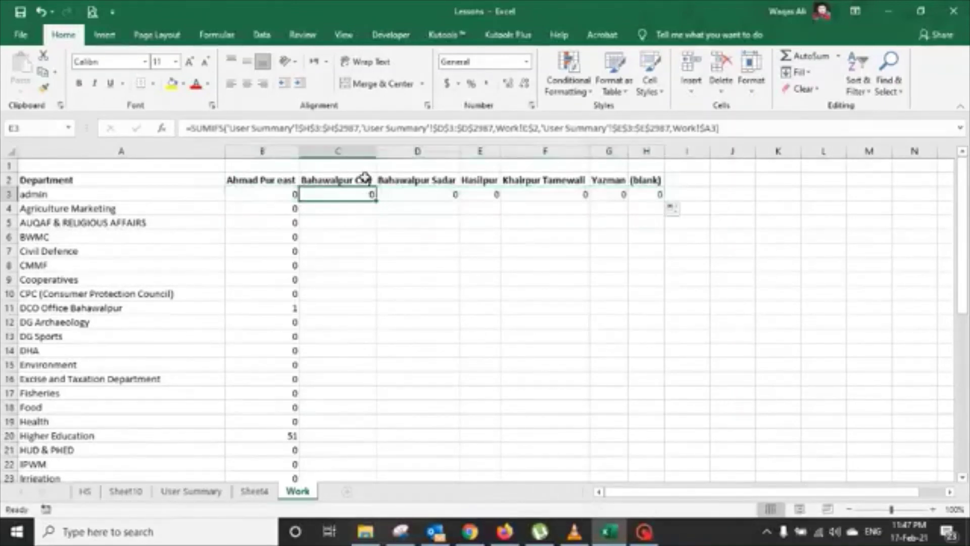
pyautogui.press('F2')
pyautogui.press('Tab')
pyautogui.press('F2')
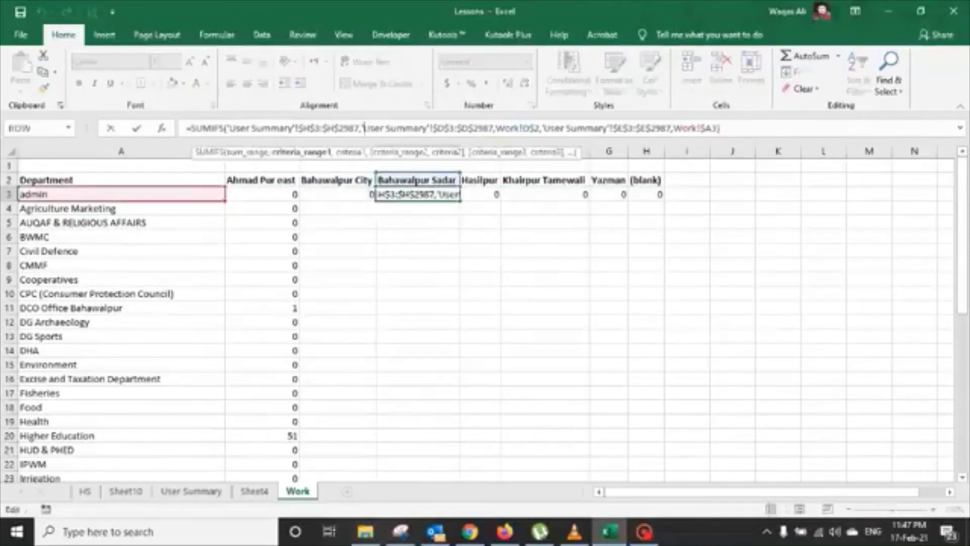
pyautogui.press('Tab')
pyautogui.press('F2')
pyautogui.press('Tab')
pyautogui.press('F2')
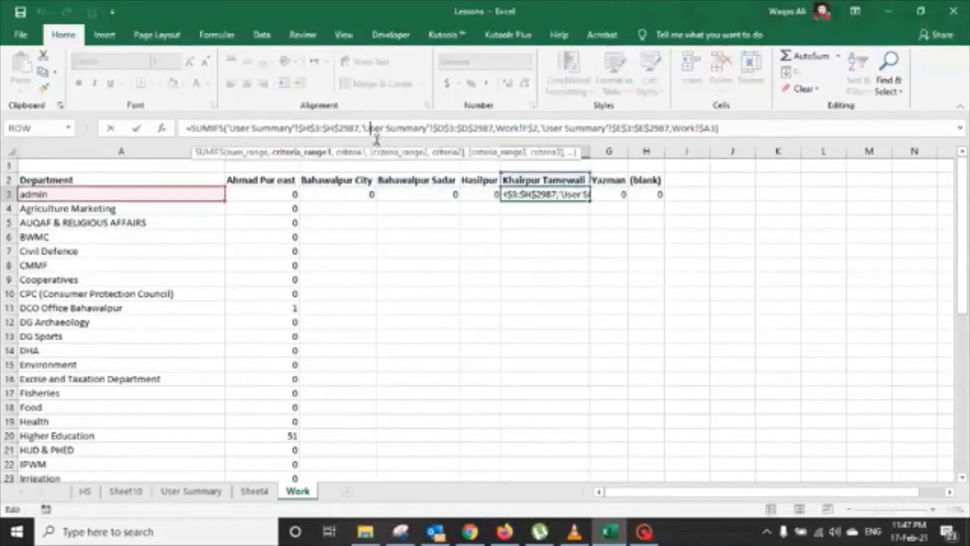
pyautogui.press('Tab')
# - Fill the town formulas down C3:G44 to the Transport row, spot-check row 5, then go to Sheet4
pyautogui.moveTo(349, 194); pyautogui.dragTo(614, 376)
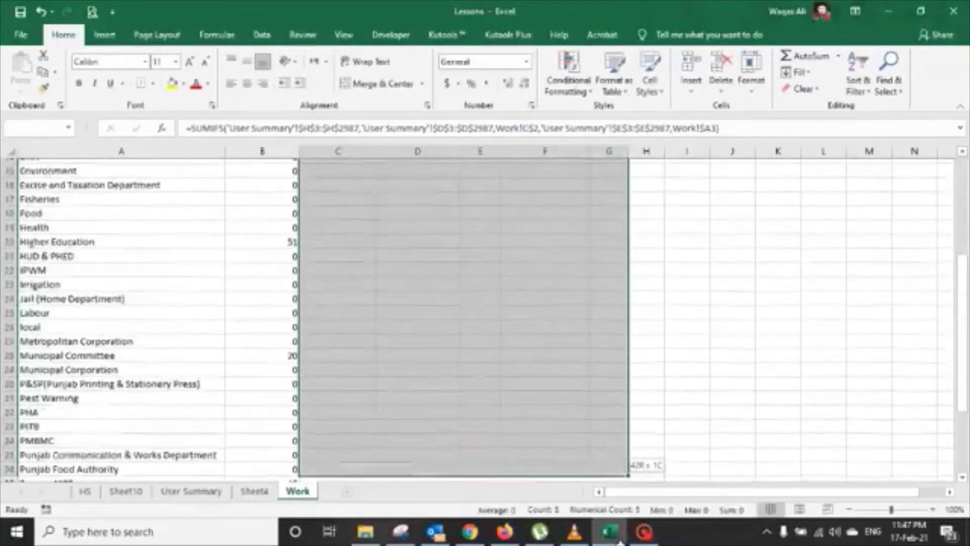
pyautogui.moveTo(616, 436)
pyautogui.mouseDown()
pyautogui.moveTo(601, 472)
pyautogui.moveTo(596, 448)
pyautogui.mouseUp()
pyautogui.hotkey('ctrl', 'd')
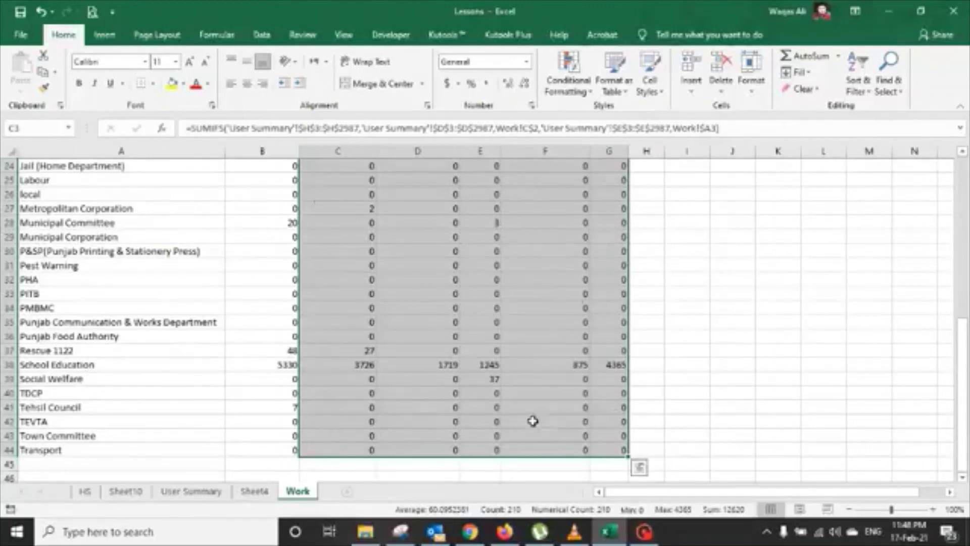
pyautogui.scroll(5, 531, 418)
pyautogui.scroll(3, 524, 374)
pyautogui.click(604, 222)
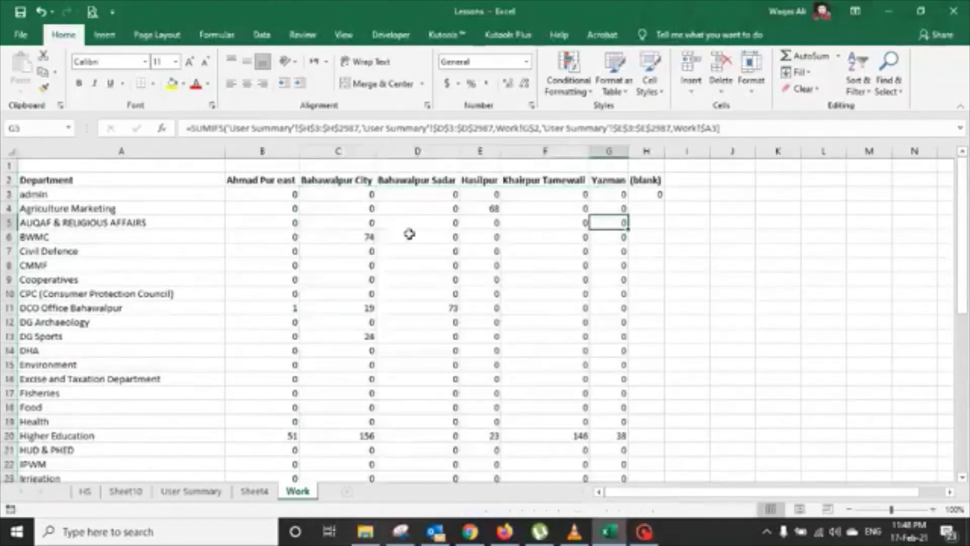
pyautogui.click(389, 225)
pyautogui.click(328, 223)
pyautogui.click(283, 223)
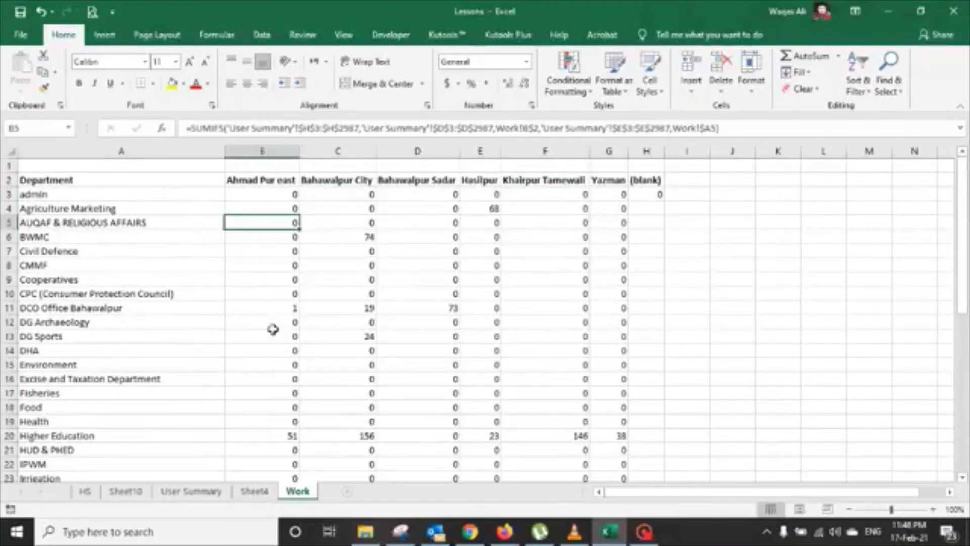
pyautogui.click(248, 494)
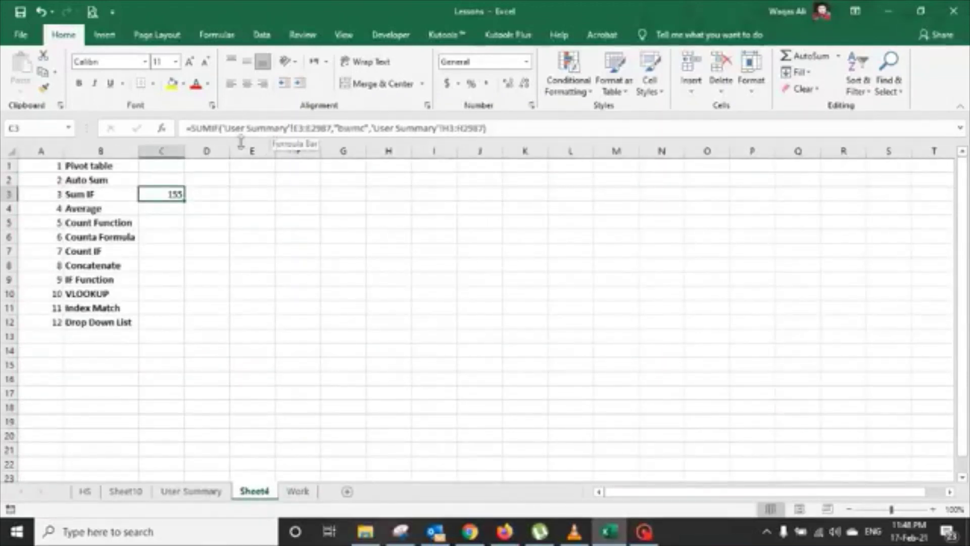
# - Pick the Average lesson, then on User Summary select H3:H2987 and move to blank cell H2988
pyautogui.moveTo(146, 225); pyautogui.dragTo(151, 236)
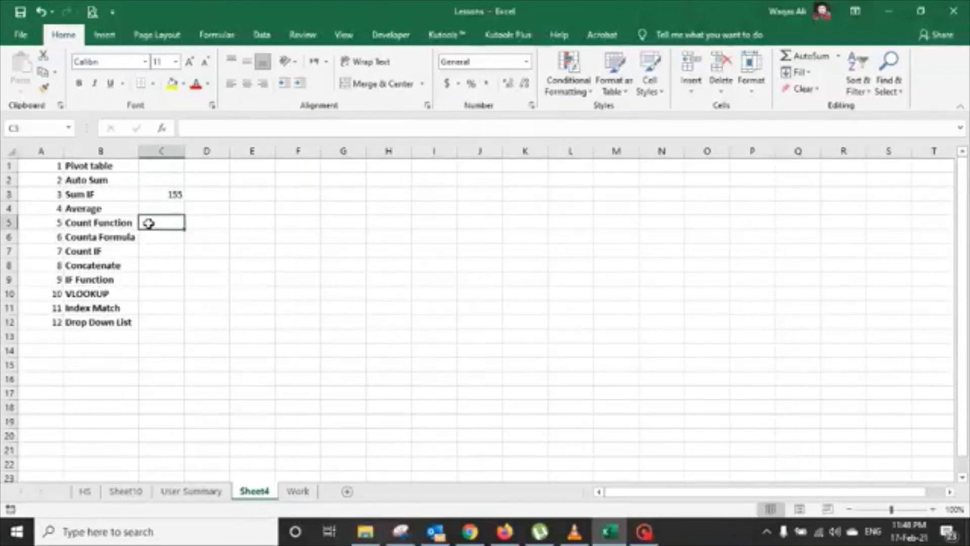
pyautogui.click(87, 208)
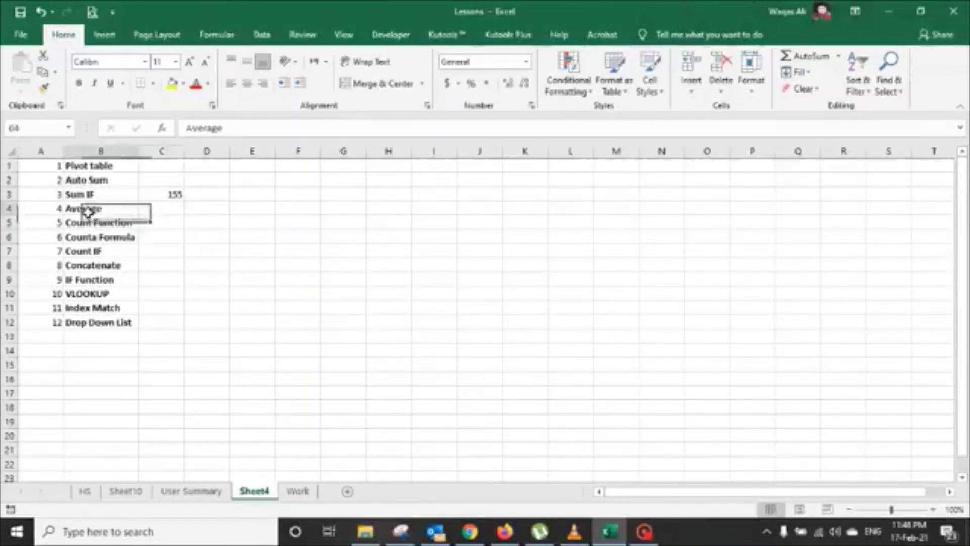
pyautogui.click(209, 492)
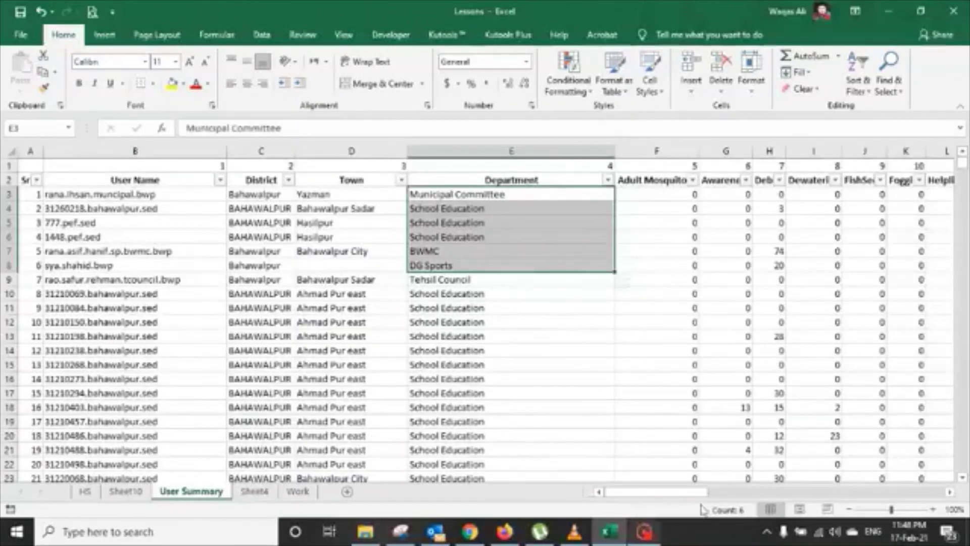
pyautogui.click(780, 195)
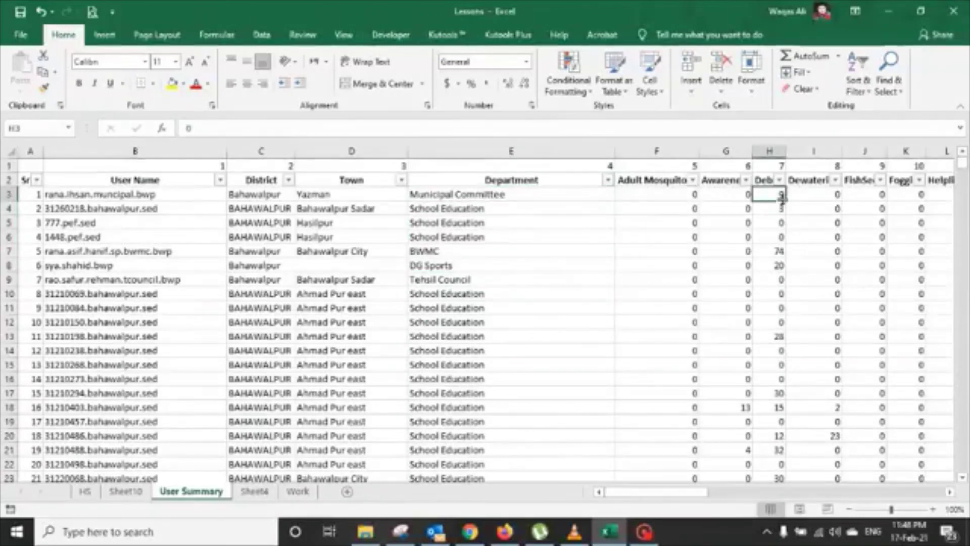
pyautogui.hotkey('ctrl', 'shift', 'Down')
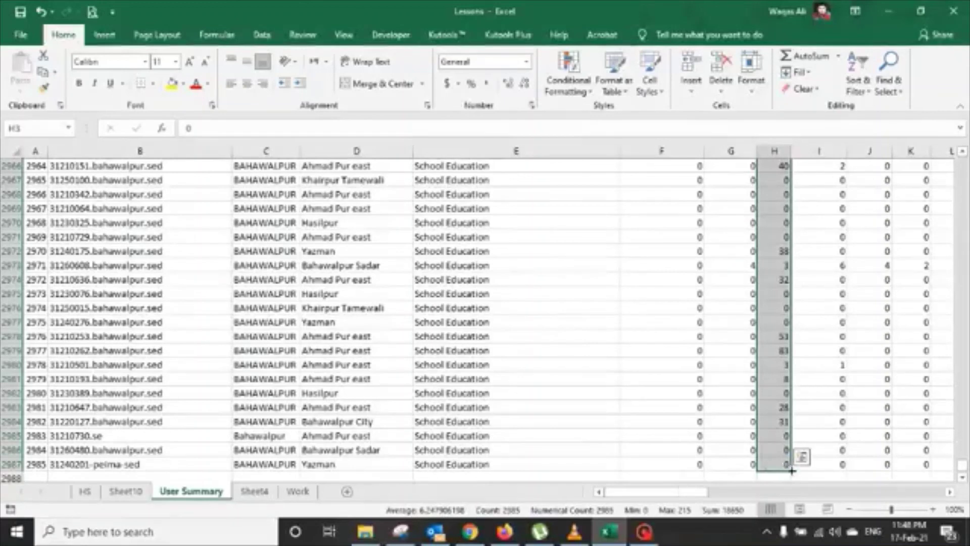
pyautogui.click(776, 477)
pyautogui.scroll(-2, 776, 393)
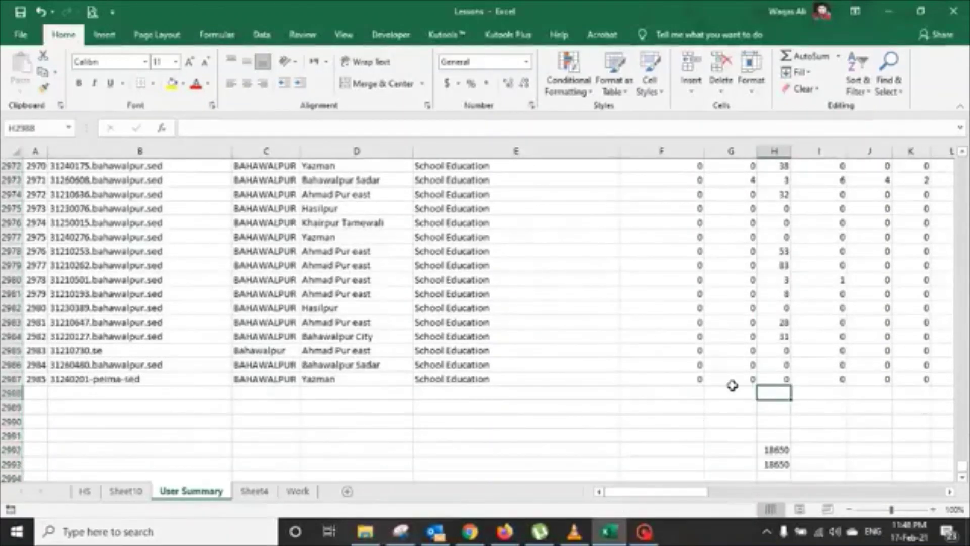
# - Enter =AVERAGE(H3:H2987) in H2988, returning 6.2479
pyautogui.write('=a')
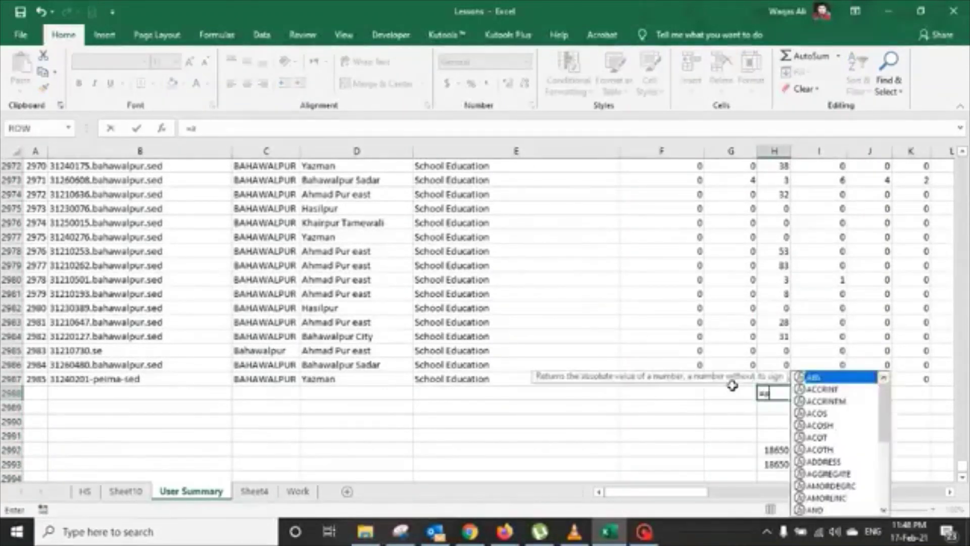
pyautogui.write('ver')
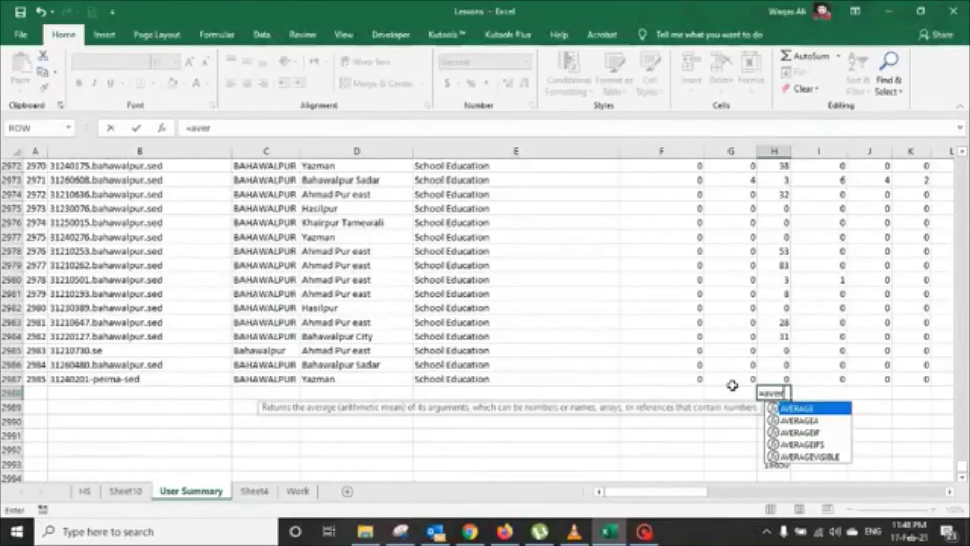
pyautogui.write('age')
pyautogui.write('(')
pyautogui.press('Up')
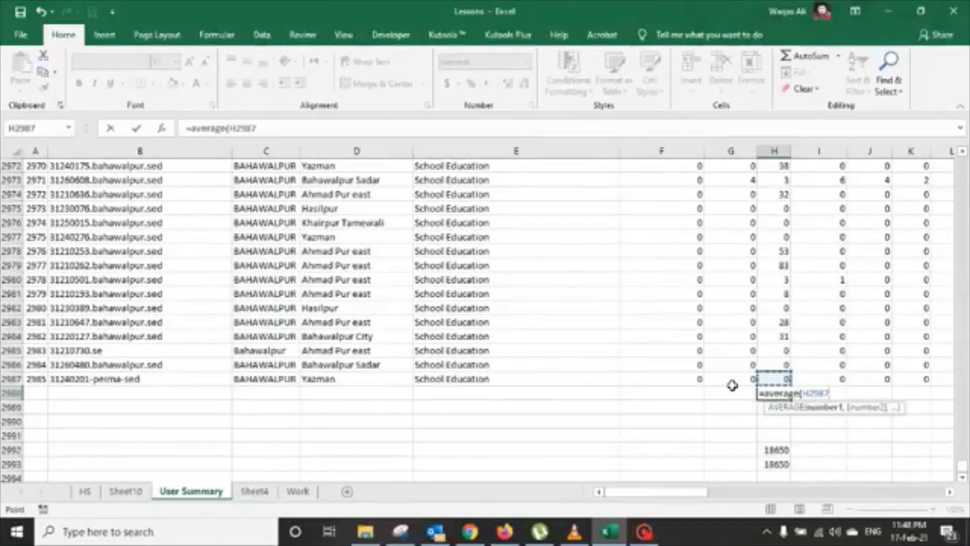
pyautogui.hotkey('ctrl', 'shift', 'Up')
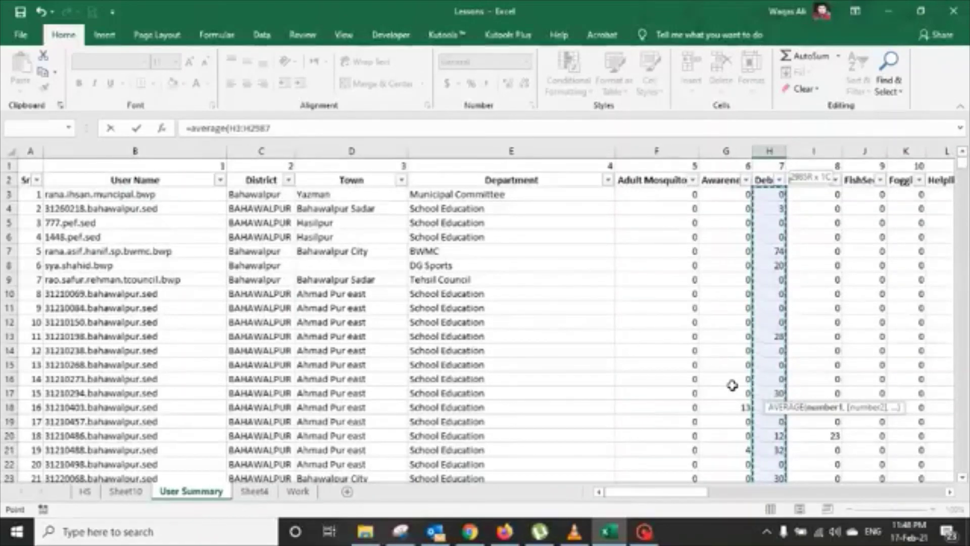
pyautogui.write(')')
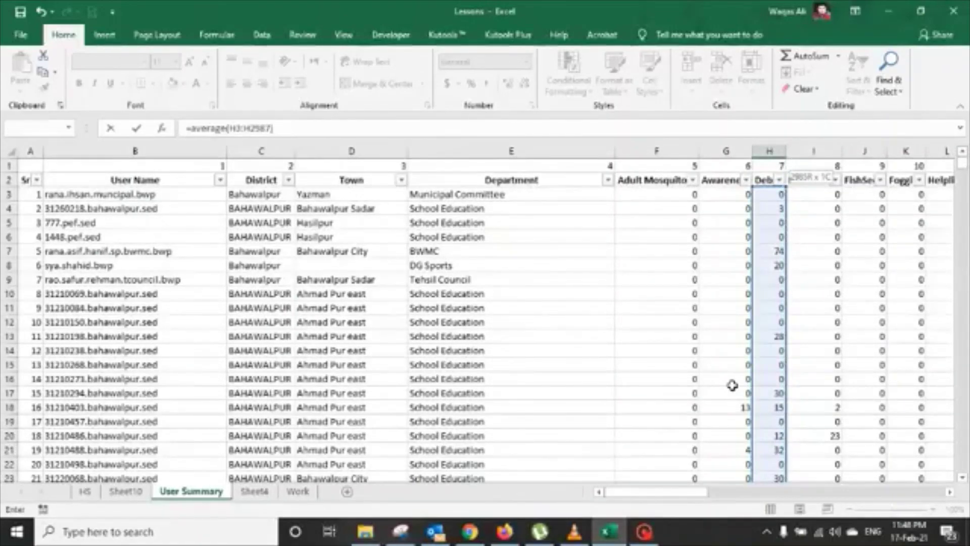
pyautogui.press('Return')
pyautogui.click(777, 451)
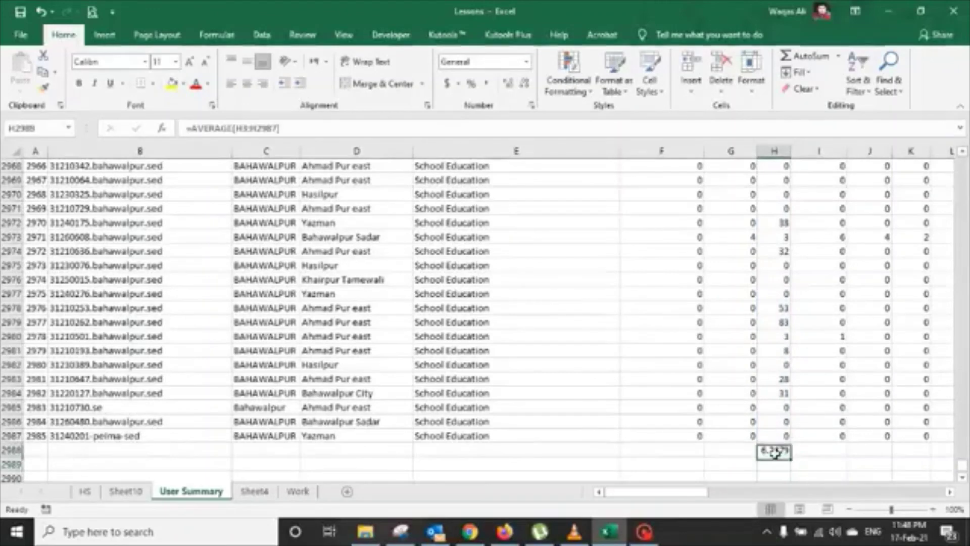